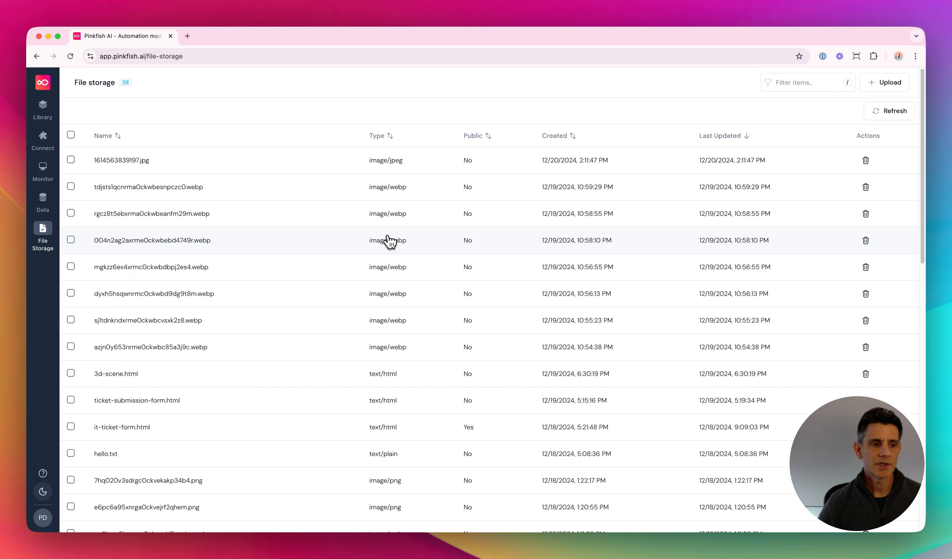
Open reportEmail.html from the _AutoMaterials folder in a new browser tab to preview it, and return to the file storage page.
left_click(19, 441)
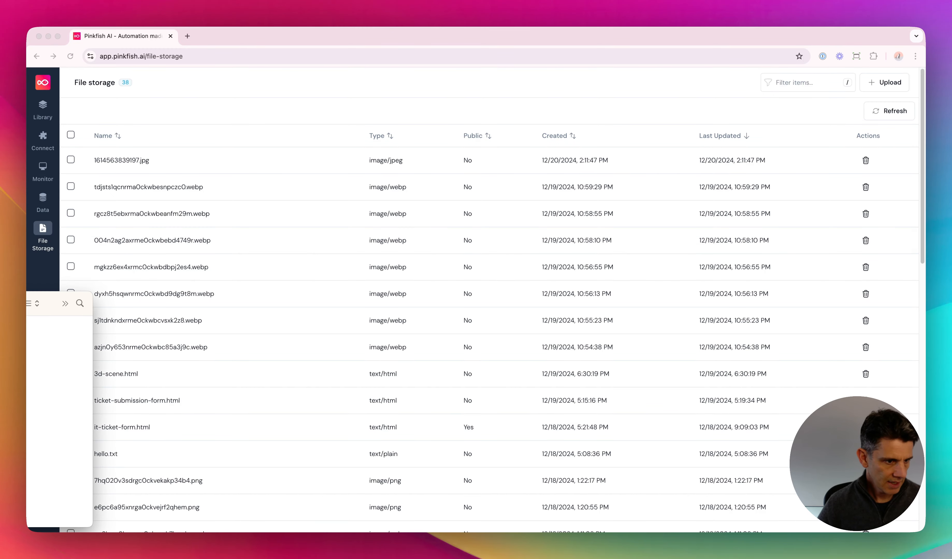
left_click_drag(35, 298, 421, 271)
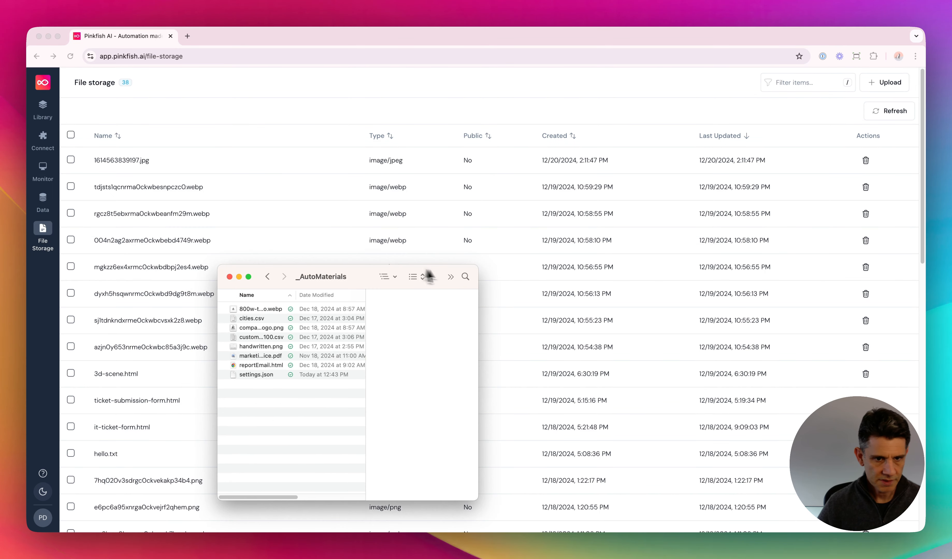
left_click_drag(297, 301, 332, 299)
left_click(295, 366)
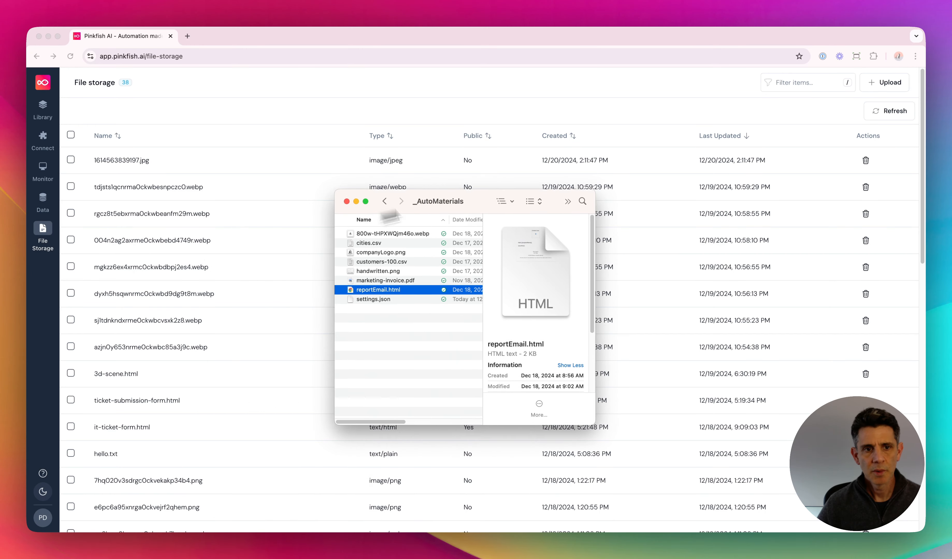
left_click(187, 36)
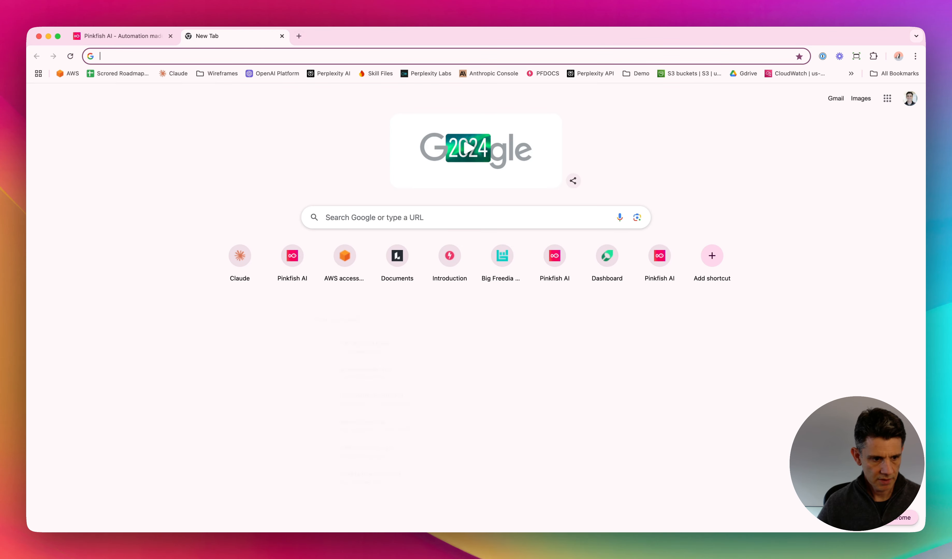
left_click(92, 557)
double_click(378, 290)
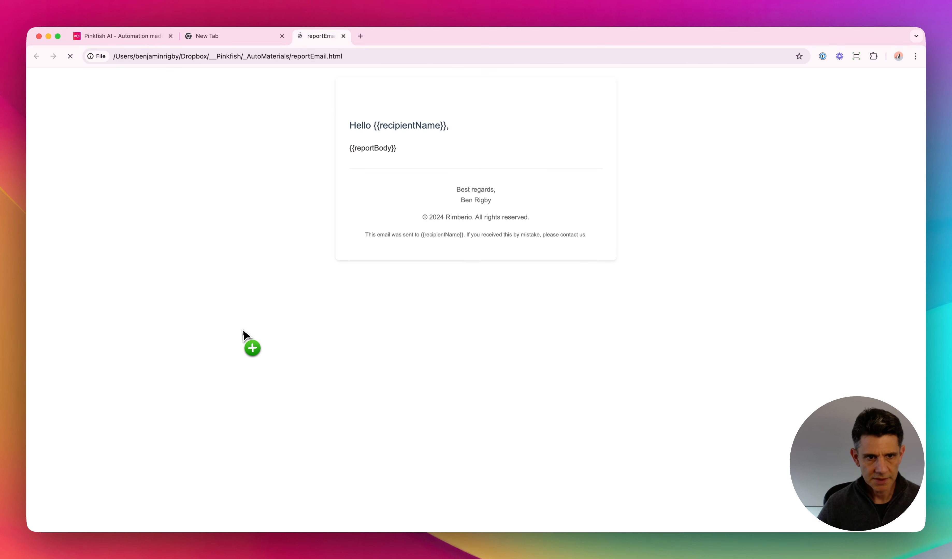
left_click_drag(451, 291, 171, 50)
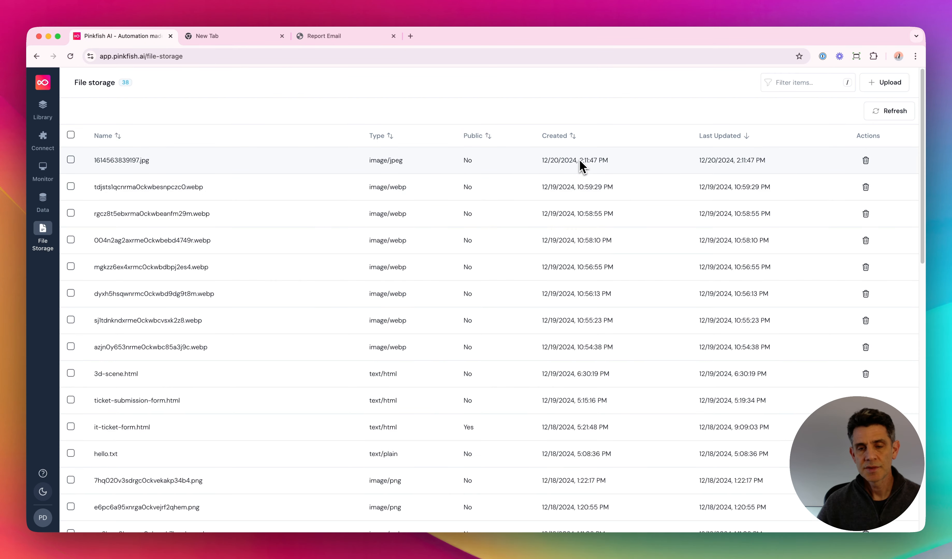
Upload reportEmail.html from the Desktop folder to the file storage.
left_click(888, 83)
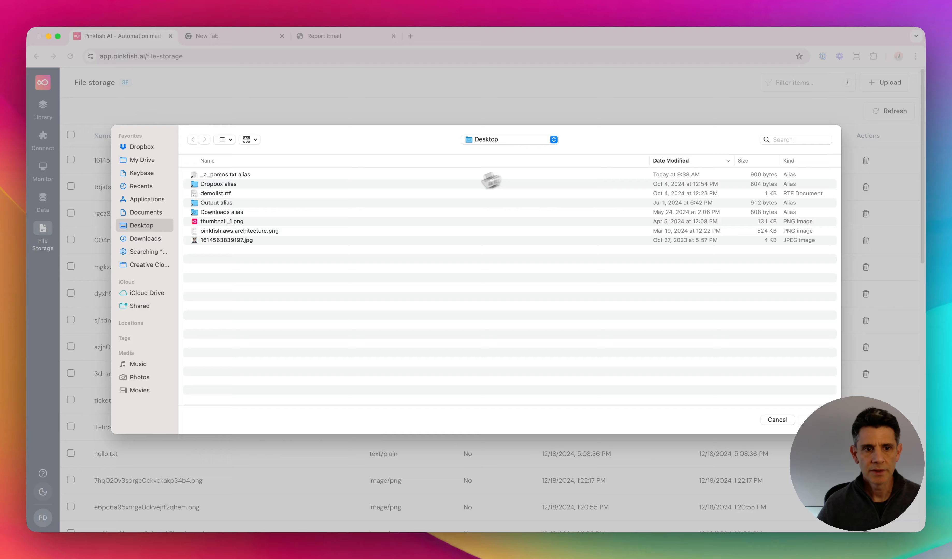
left_click(260, 185)
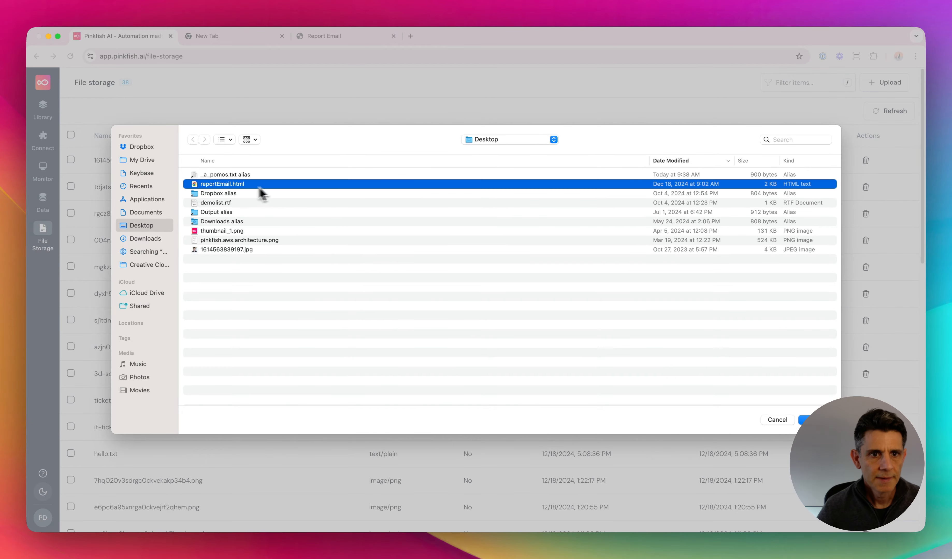
left_click(803, 420)
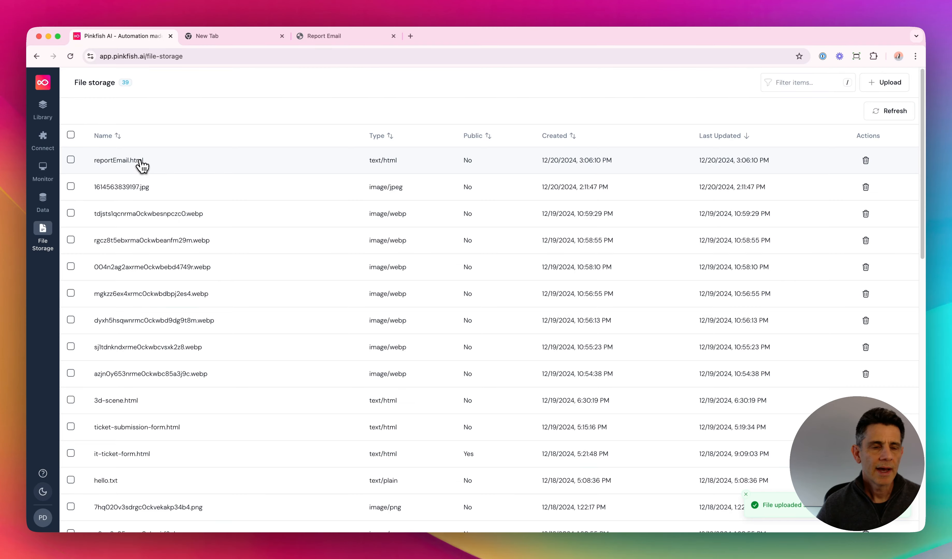
Open the details of the uploaded reportEmail.html and examine its code preview and the append, replace and retrieve tips.
left_click(143, 164)
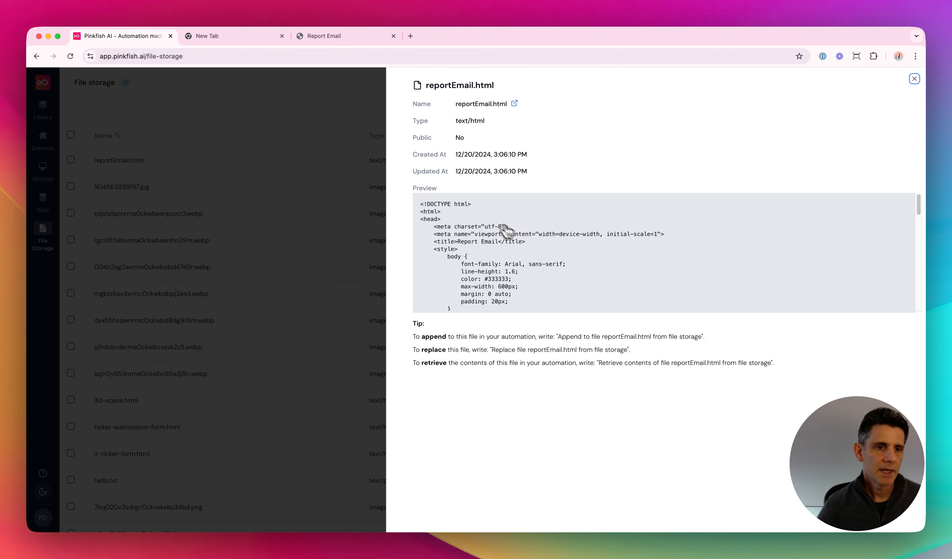
scroll(506, 263, "down", 5)
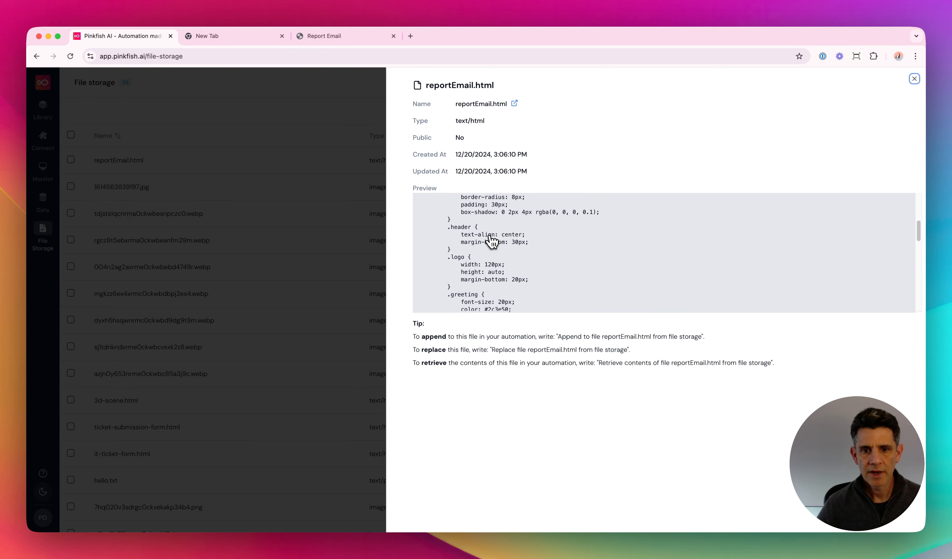
scroll(493, 245, "up", 5)
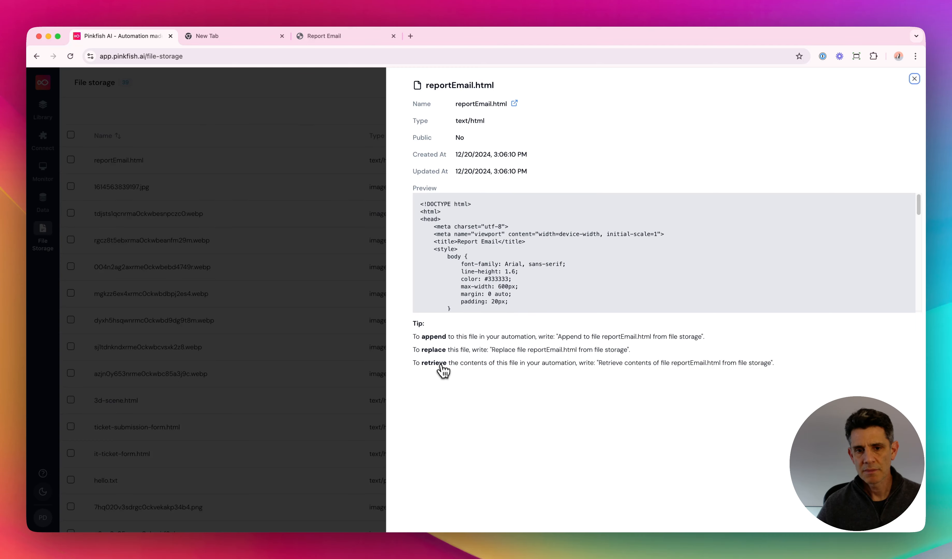
left_click_drag(432, 337, 480, 337)
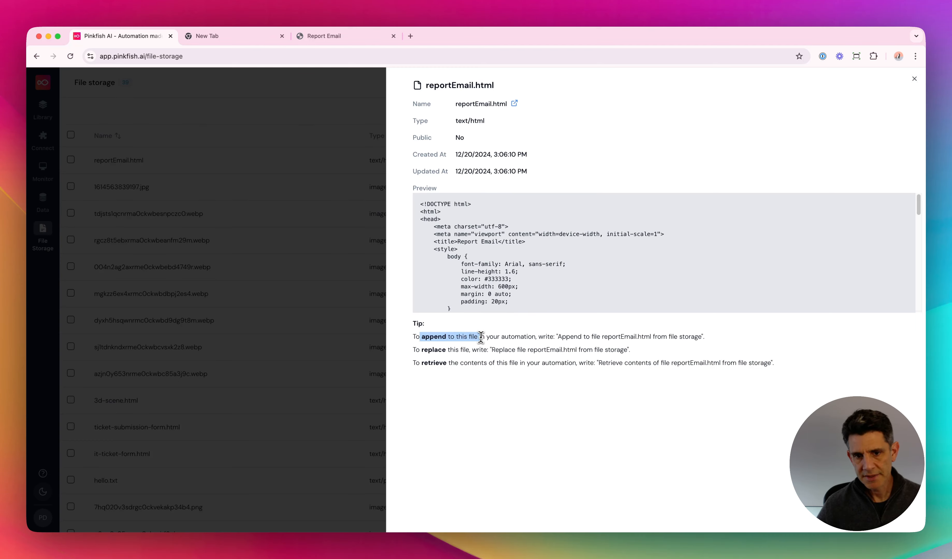
left_click_drag(426, 350, 510, 352)
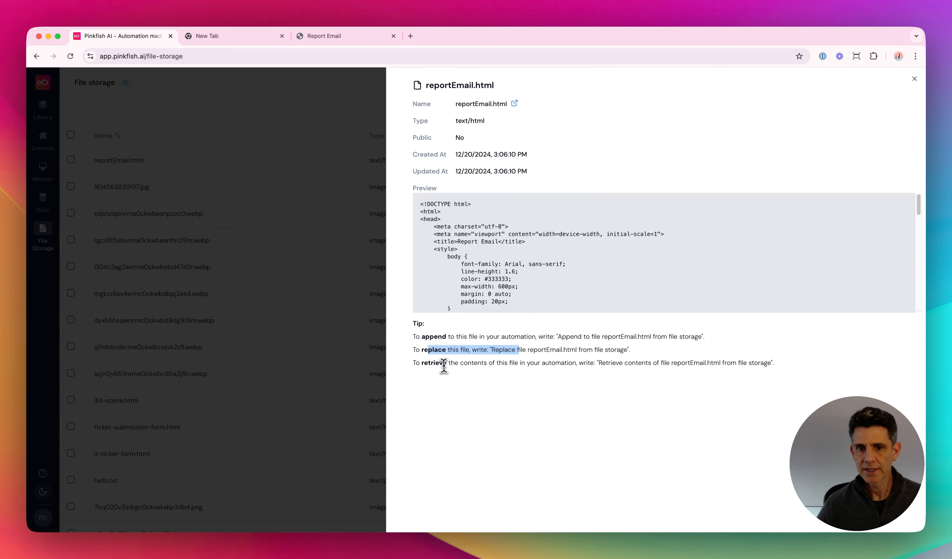
left_click_drag(434, 363, 601, 364)
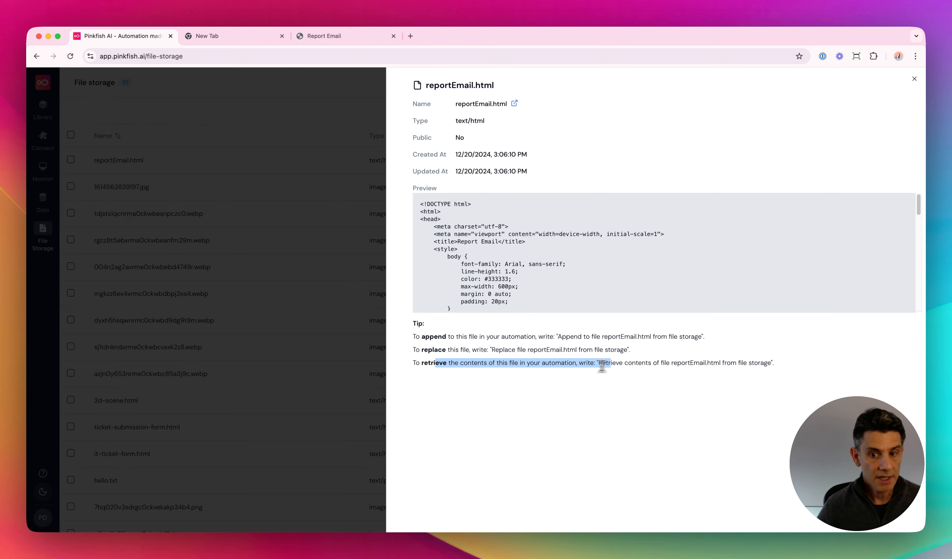
left_click(524, 370)
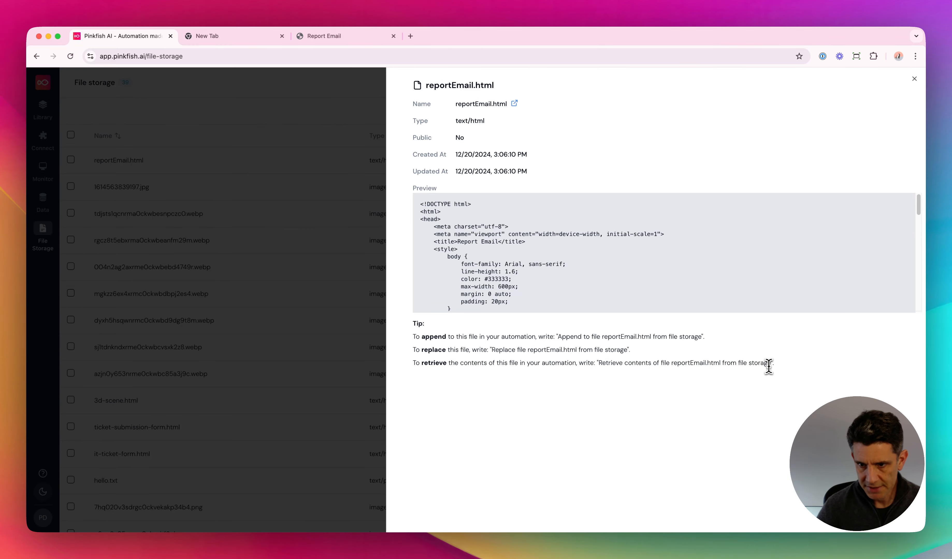
Copy the tip phrase "Retrieve contents of file reportEmail.html from file storage" and create a new automation from the library.
left_click_drag(771, 364, 601, 364)
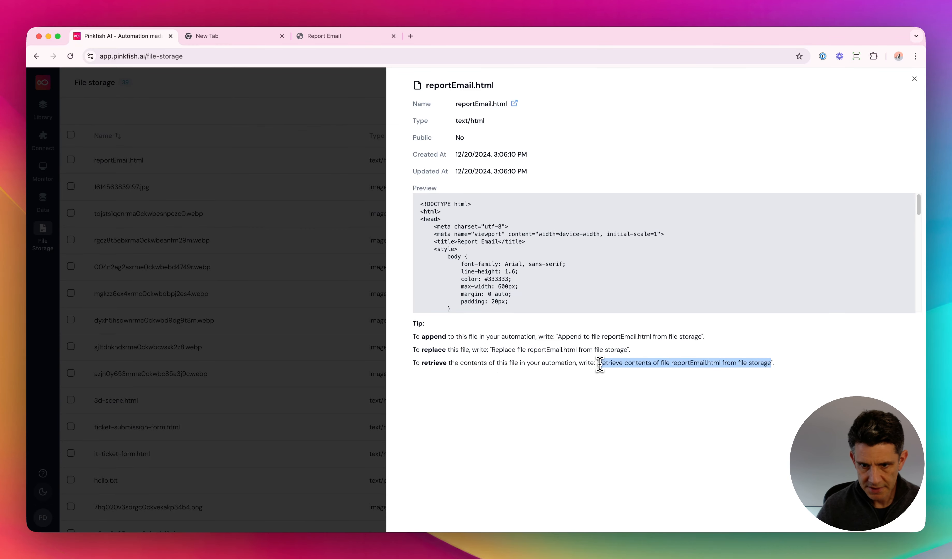
left_click(365, 249)
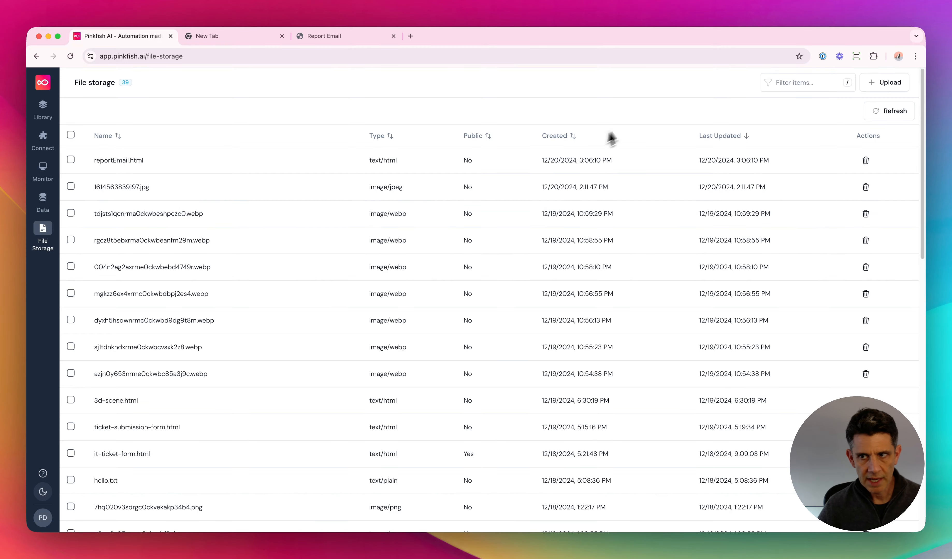
left_click(43, 109)
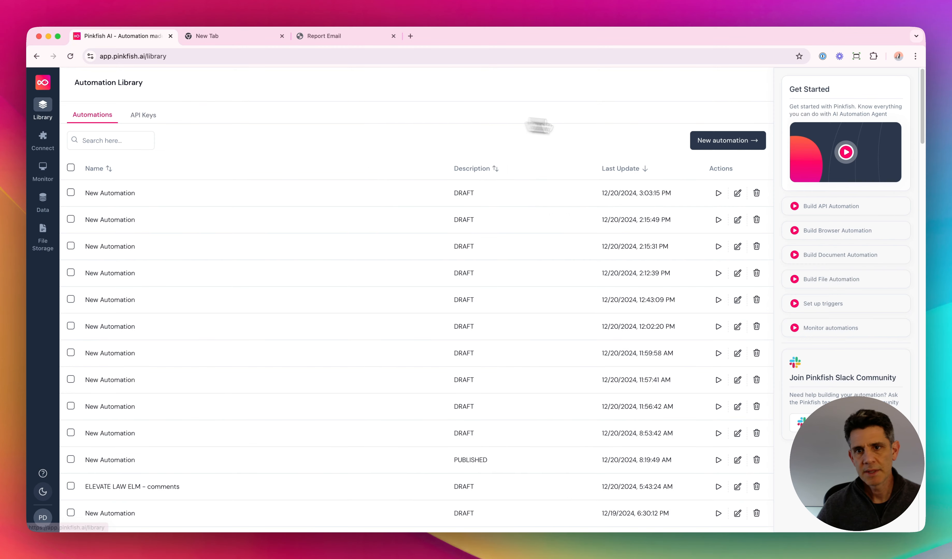
left_click(731, 139)
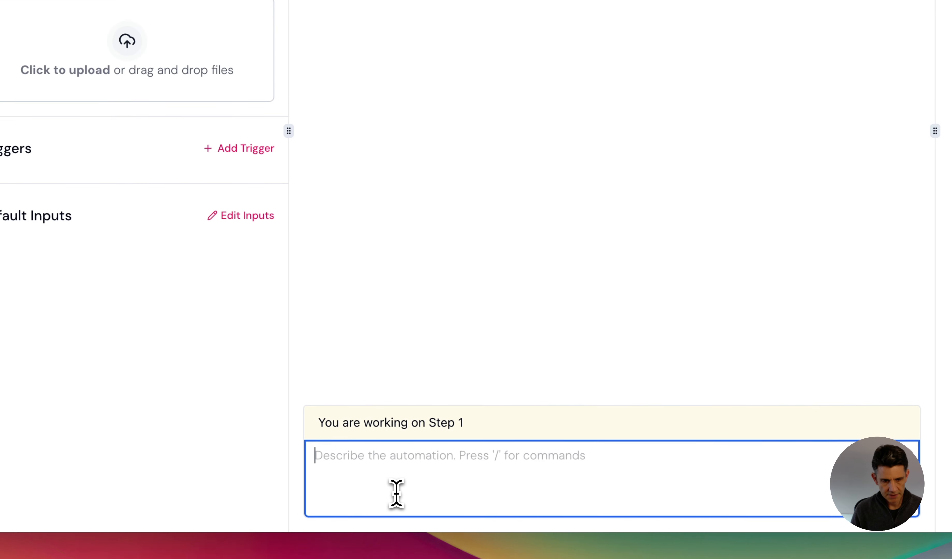
Submit a Step 1 prompt using the File storage command with "Retrieve contents of file reportEmail.html from file storage".
type("/file")
key("Return")
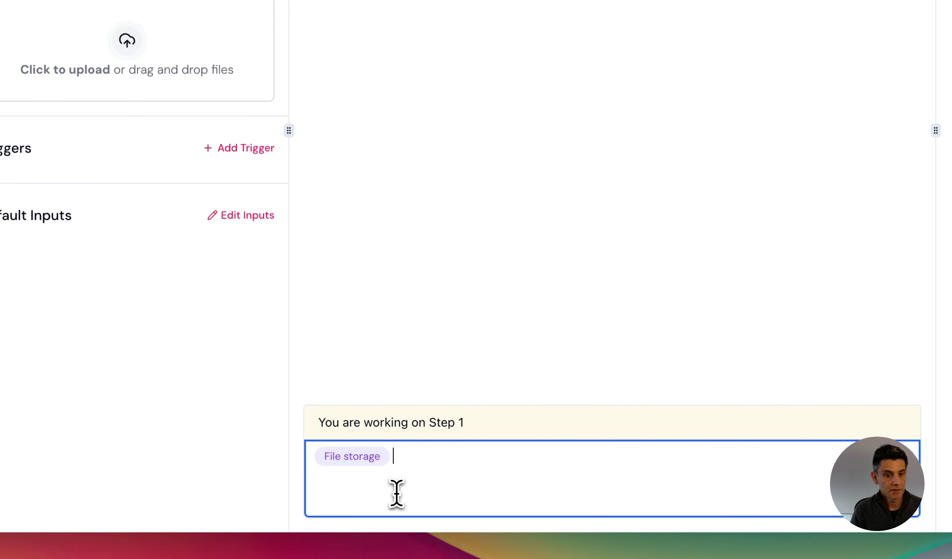
type("Retrieve contents of file reportEmail.html from file storage")
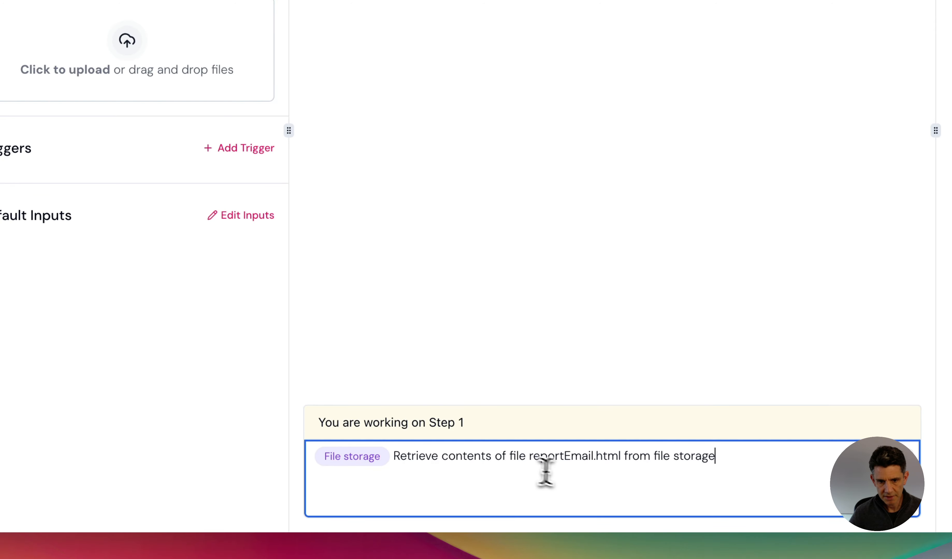
left_click(899, 496)
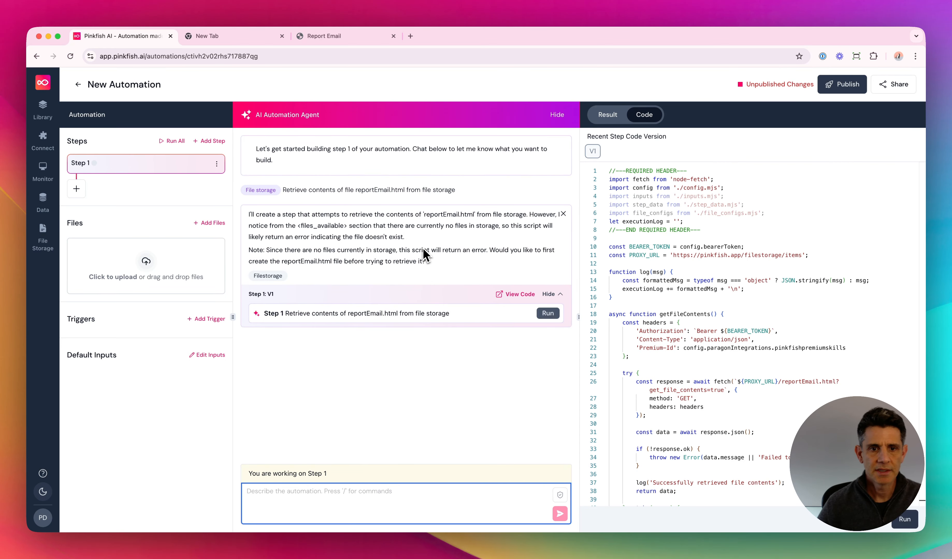
Run Step 1 and inspect the content value in its JSON result.
left_click(549, 314)
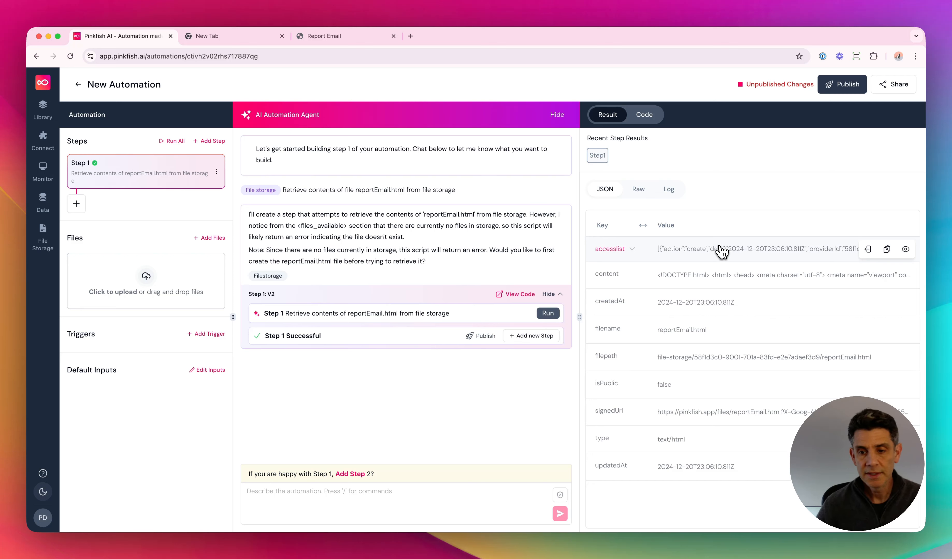
left_click(905, 274)
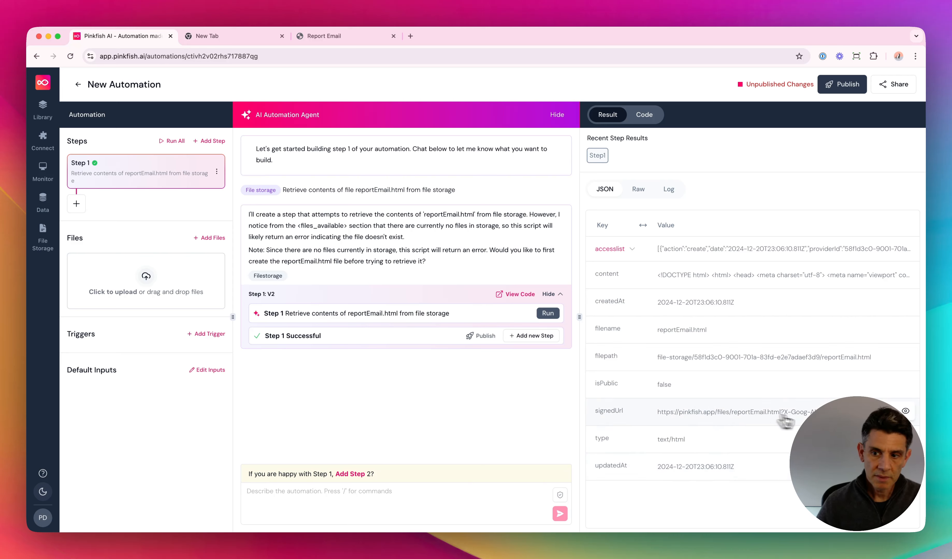
Open the result's signedUrl link to check the rendered email, and return to the automation to re-examine the content value.
mouse_move(905, 414)
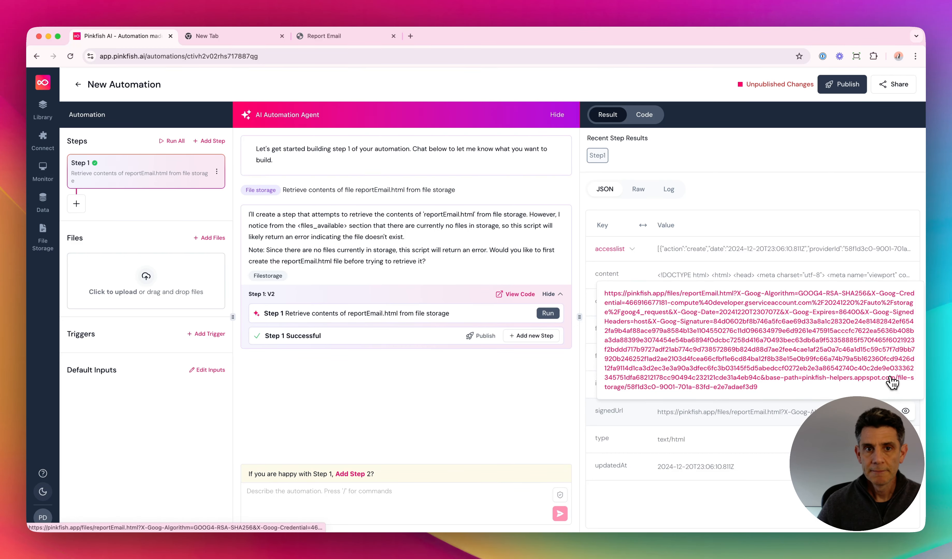
left_click(892, 382)
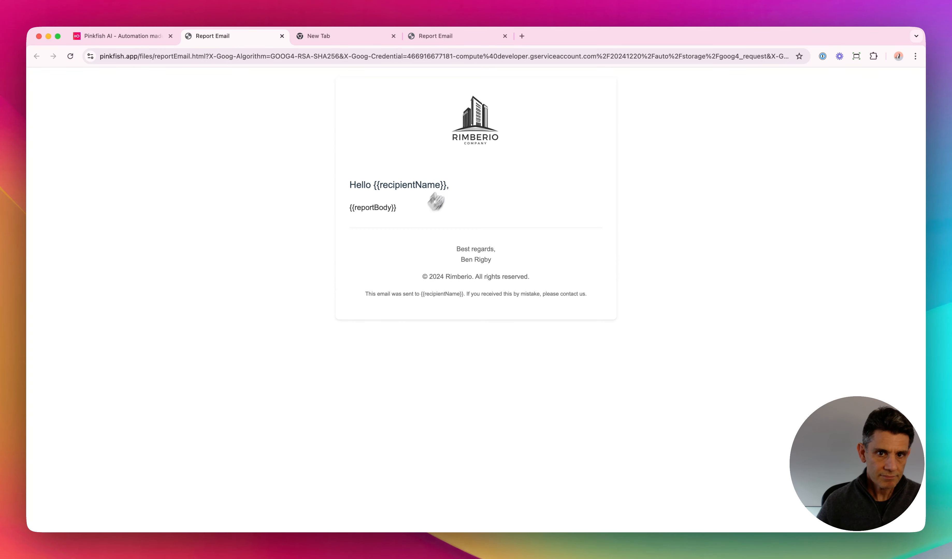
left_click(132, 38)
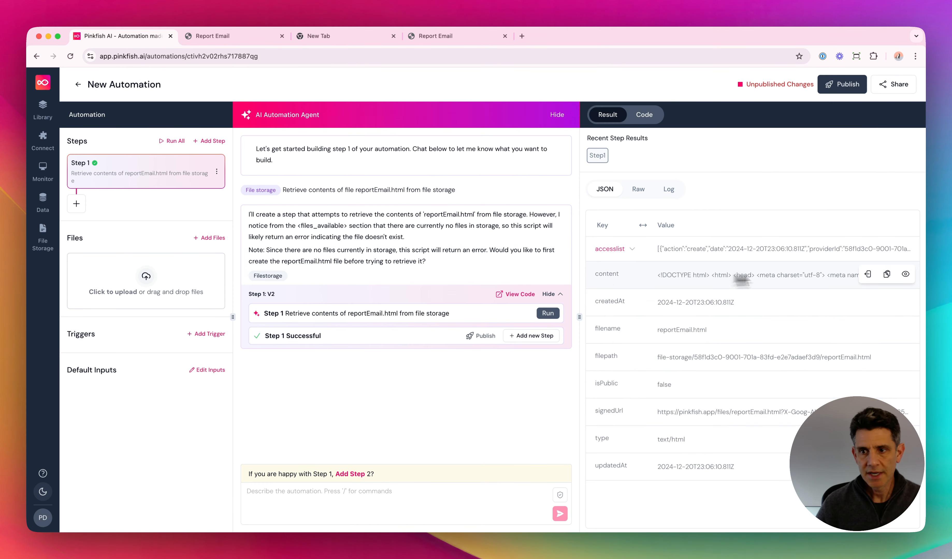
left_click(906, 274)
left_click(905, 274)
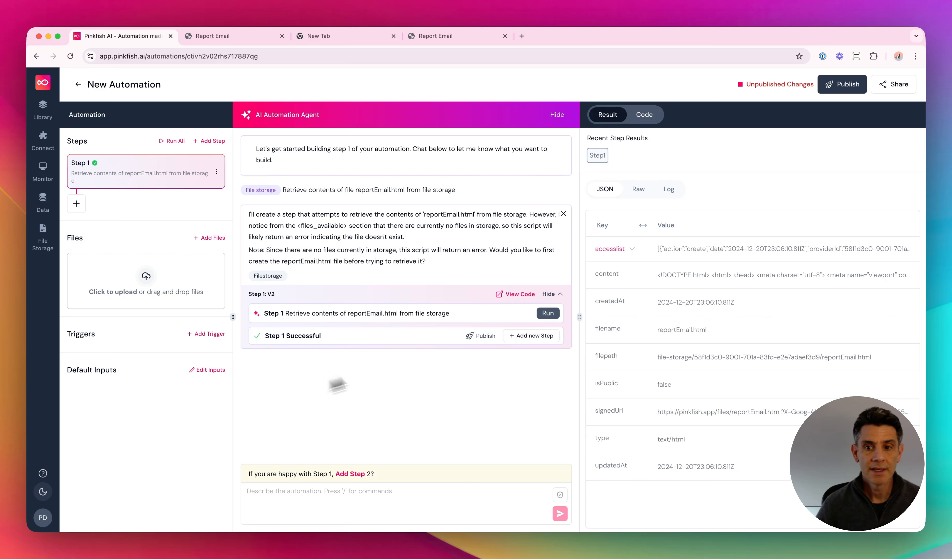
left_click(905, 273)
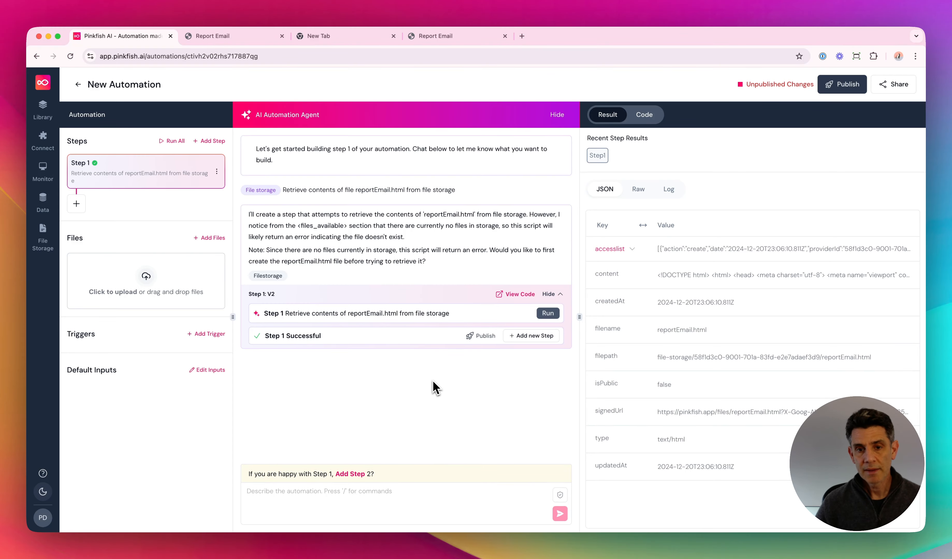
Revisit the file storage list and start another new automation from the library.
left_click(43, 230)
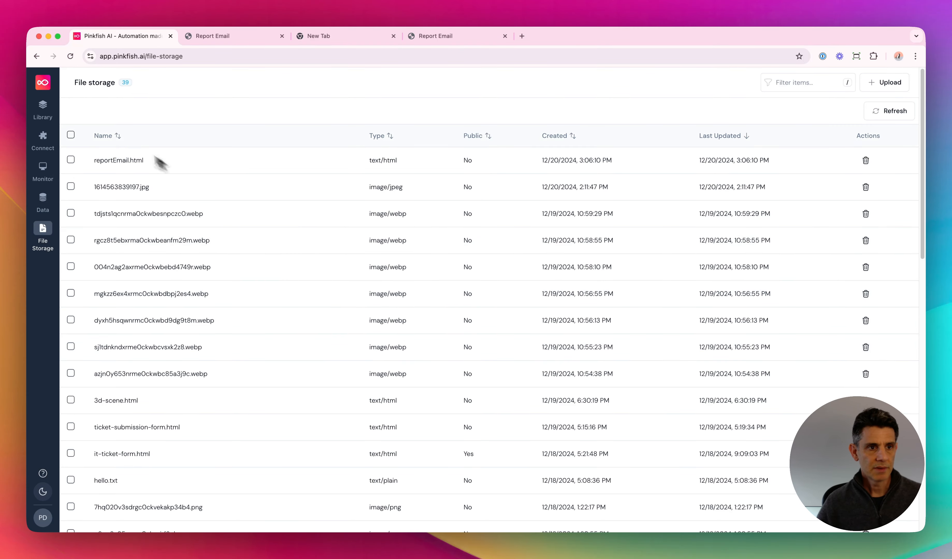
left_click(44, 109)
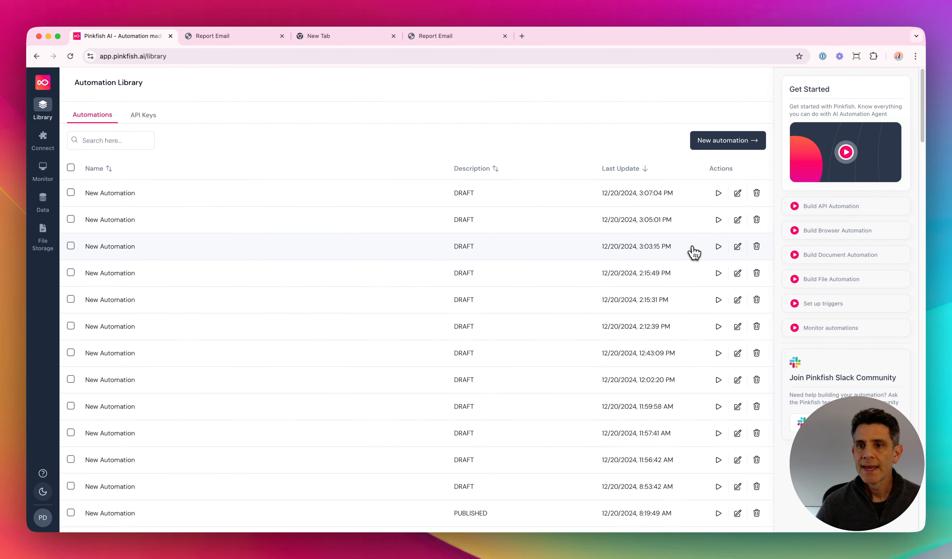
left_click(724, 150)
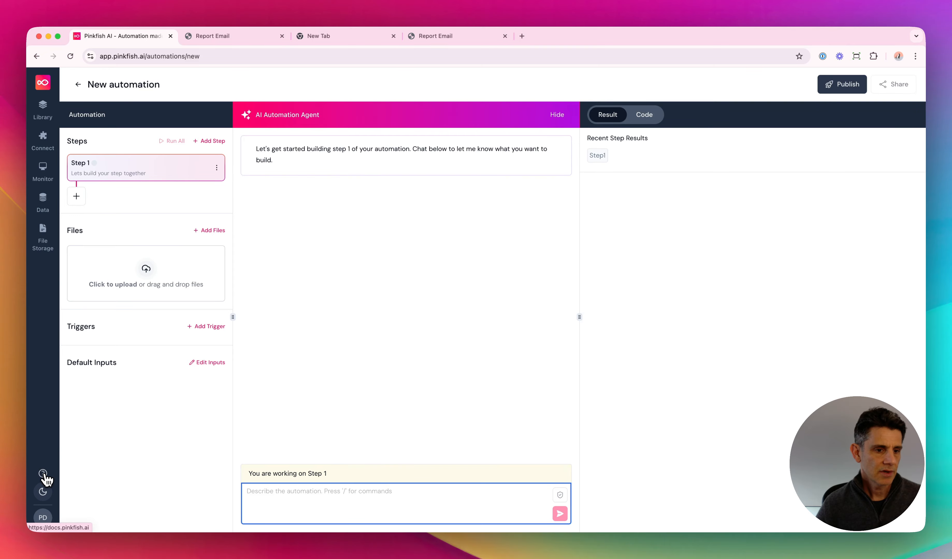
Open the help documentation's Slash Commands (aka Skills) page and look through the skills list for file storage.
left_click(43, 477)
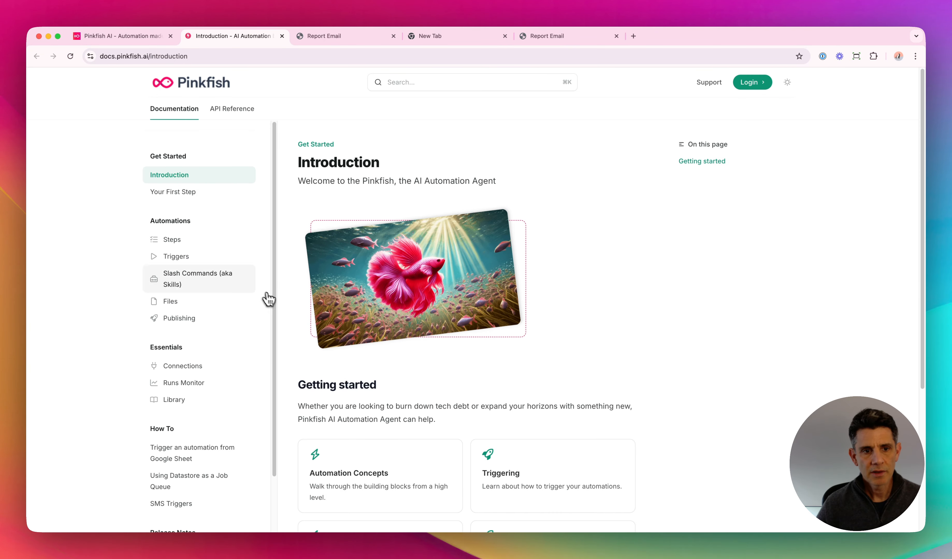
left_click(191, 277)
scroll(384, 307, "down", 10)
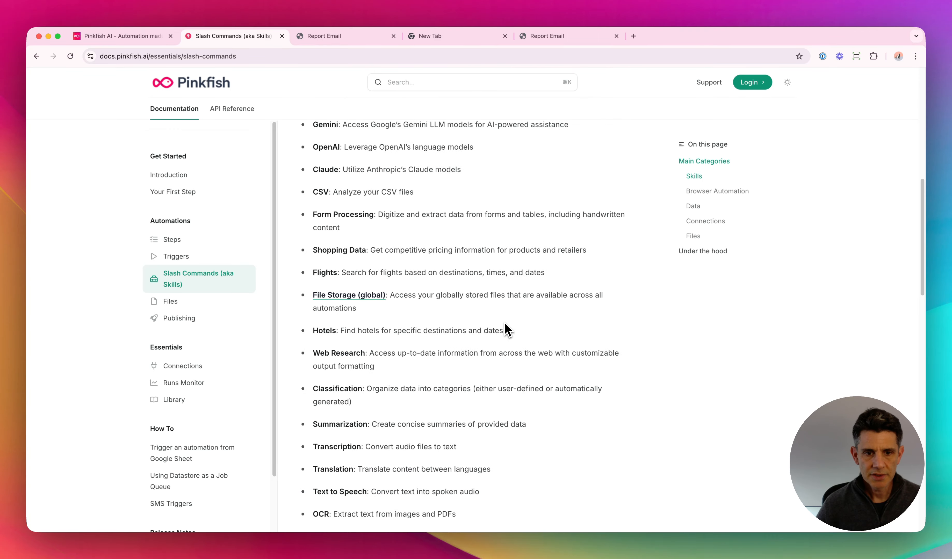
Open the File Storage (global) guide from the skills list and copy the Real-World Example command that creates welcome-email-template.json.
left_click(334, 297)
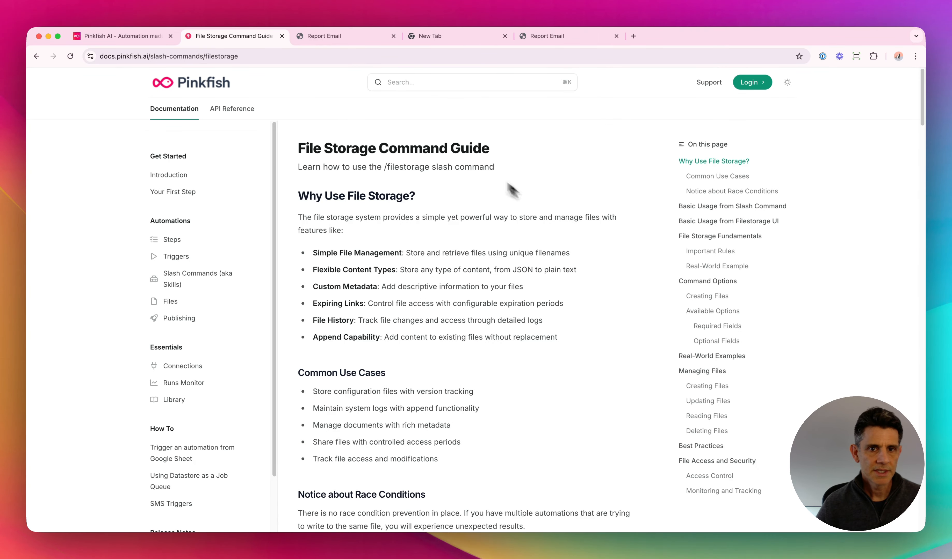
scroll(514, 380, "down", 10)
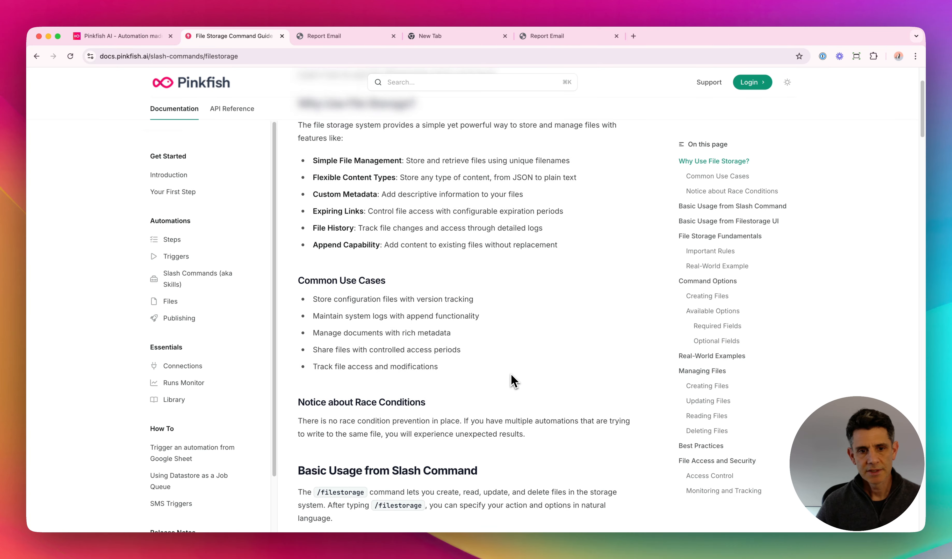
scroll(514, 378, "down", 3)
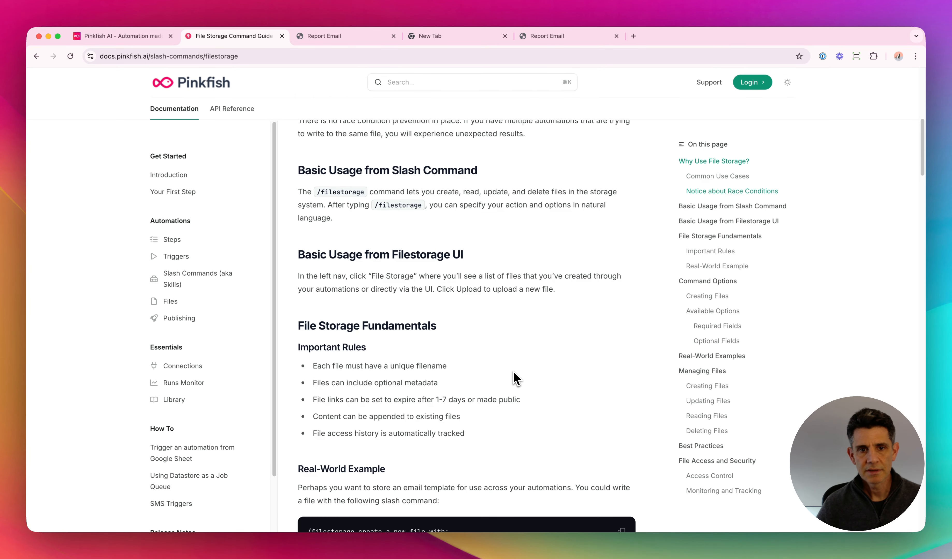
scroll(515, 378, "down", 6)
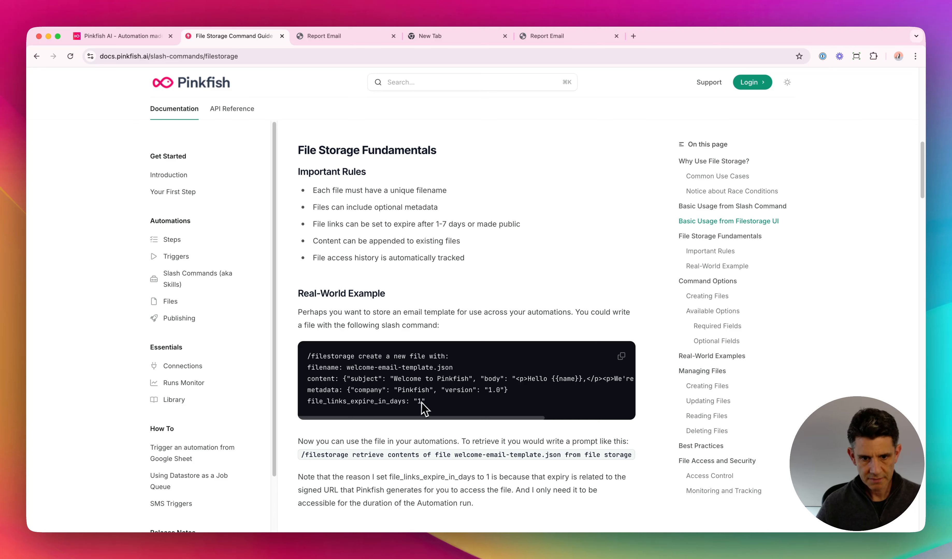
left_click_drag(424, 401, 386, 390)
left_click(621, 356)
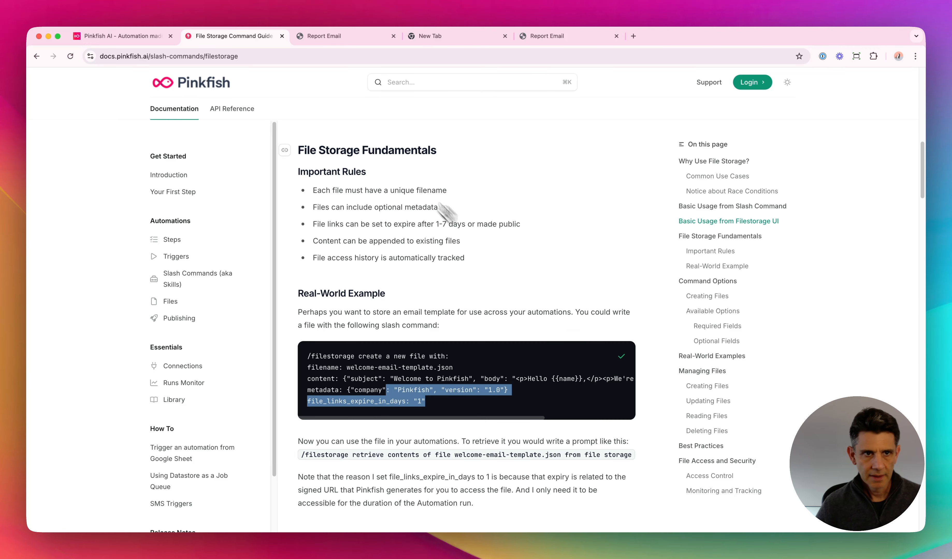
Return to the new automation and paste the copied file-creation command into the Step 1 prompt.
left_click(117, 36)
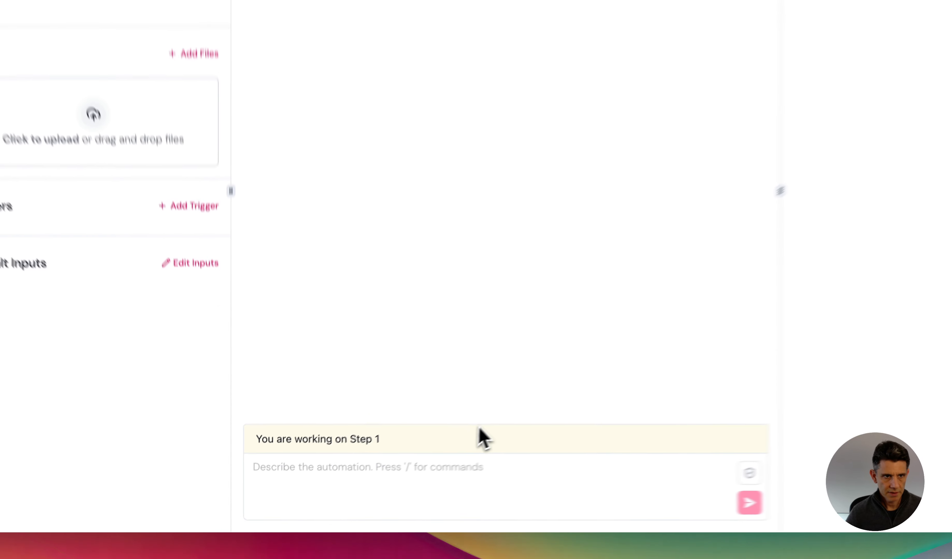
left_click(309, 477)
key("super+v")
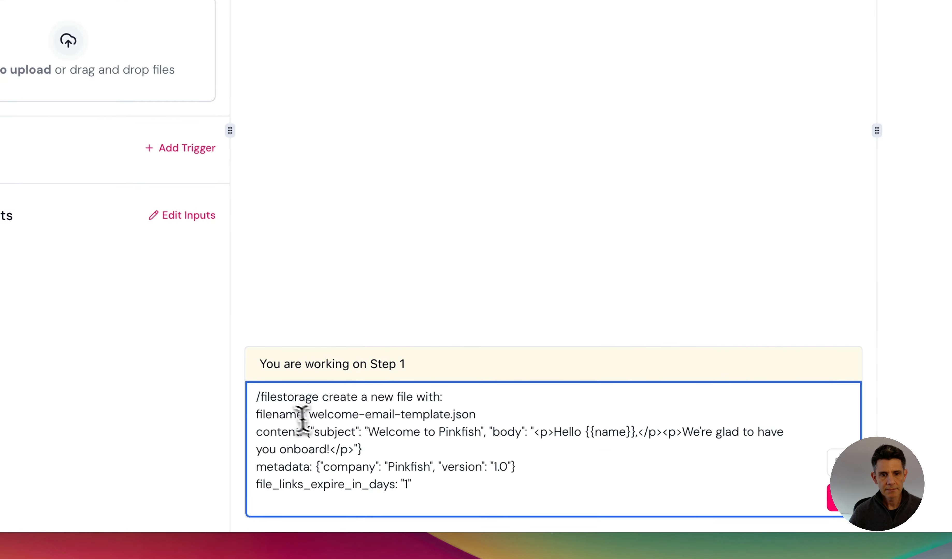
Replace the plain /filestorage text at the start of the prompt with the File storage skill.
left_click_drag(317, 397, 242, 411)
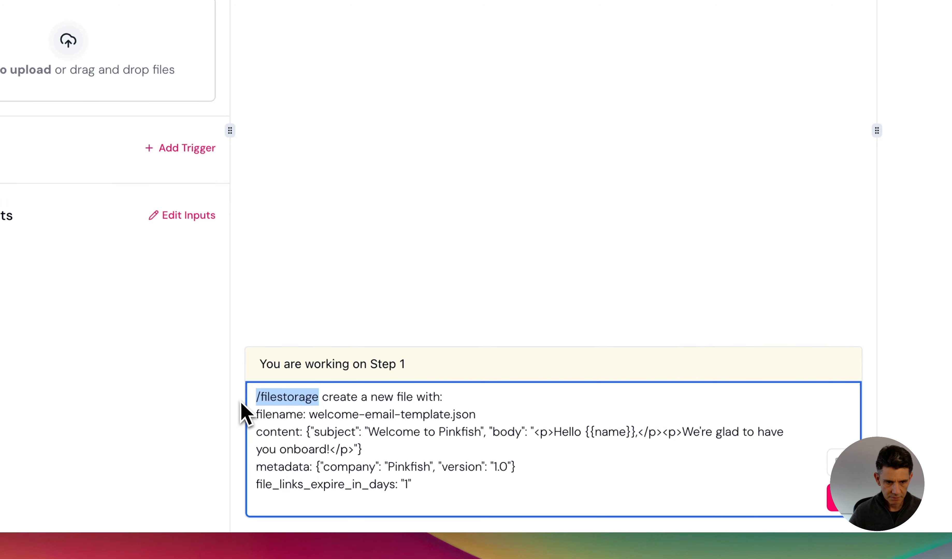
key("BackSpace")
type("/fo")
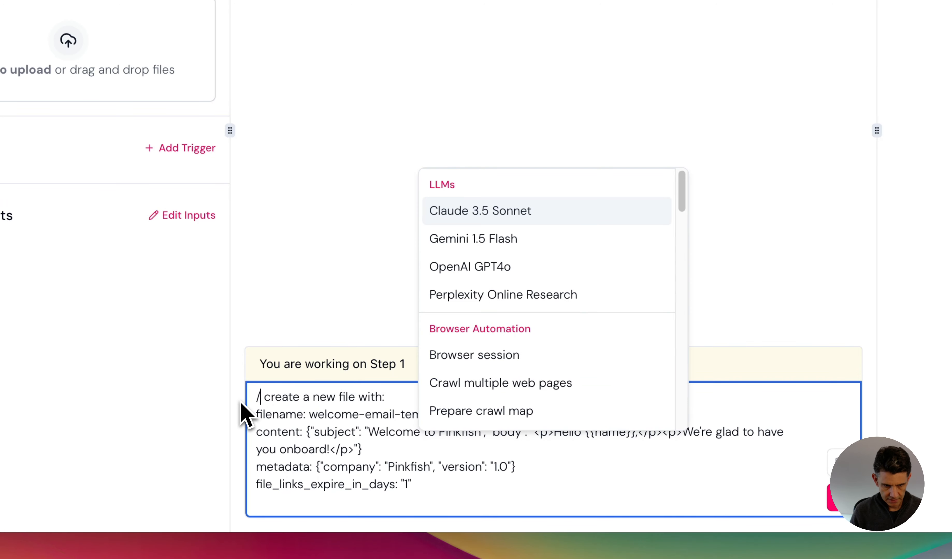
key("BackSpace")
type("ile")
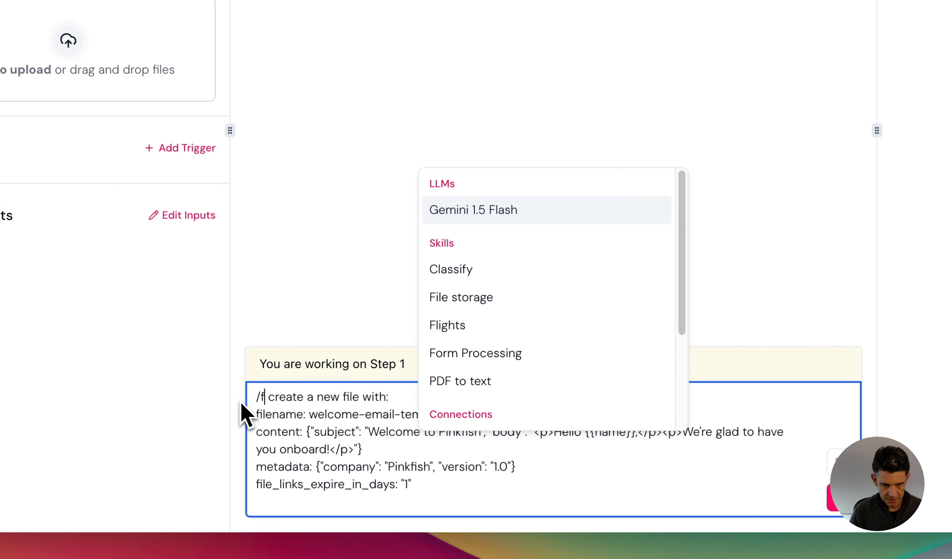
key("Return")
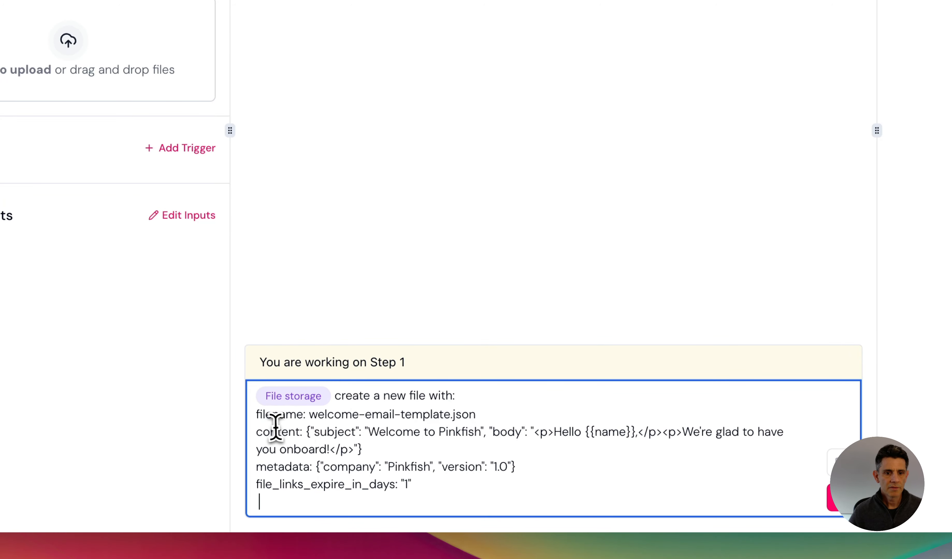
Set file_links_expire_in_days to "never" in the Step 1 prompt and send it to the automation agent.
left_click(498, 421)
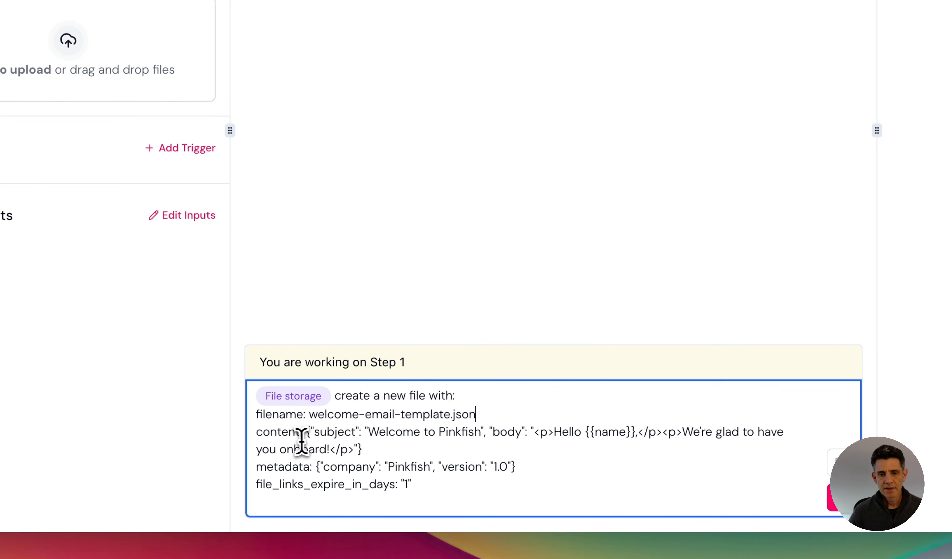
scroll(672, 436, "right", 3)
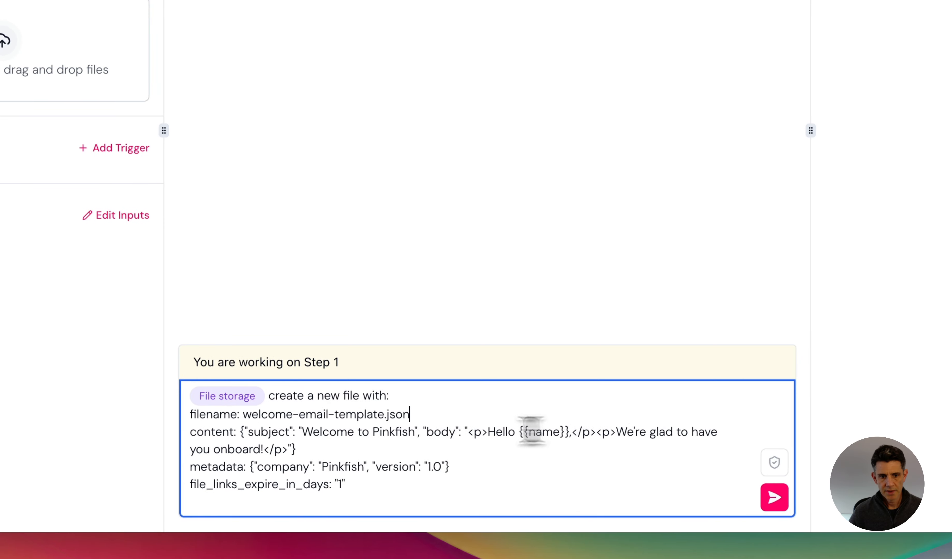
scroll(531, 432, "left", 2)
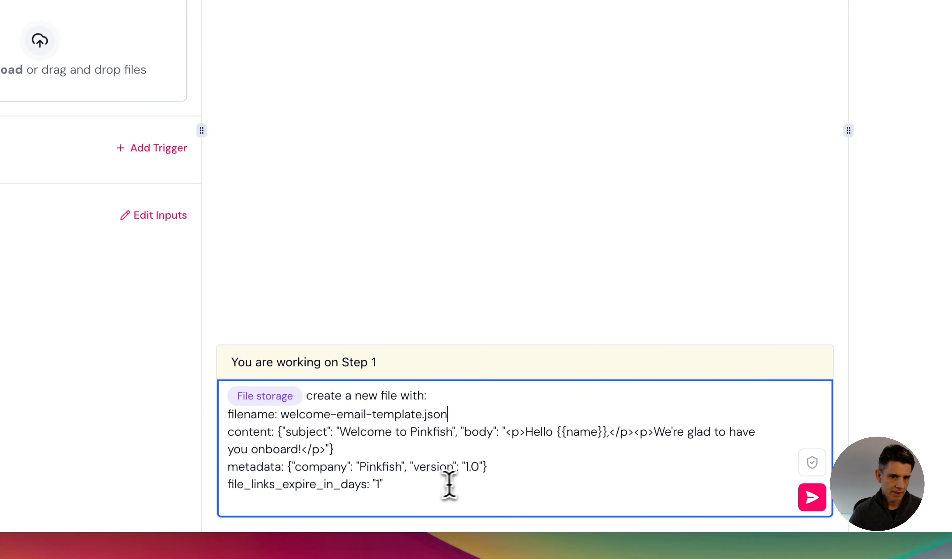
left_click(438, 484)
double_click(286, 485)
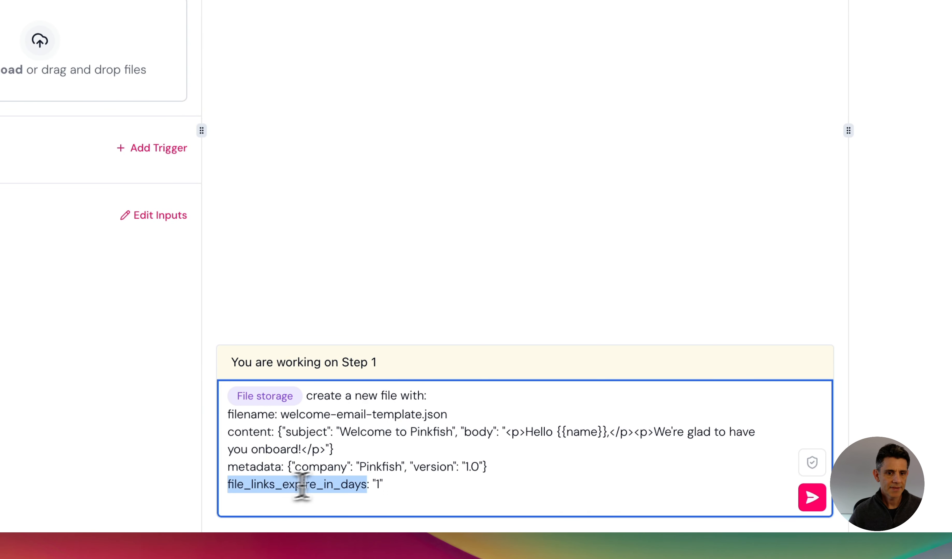
left_click(389, 483)
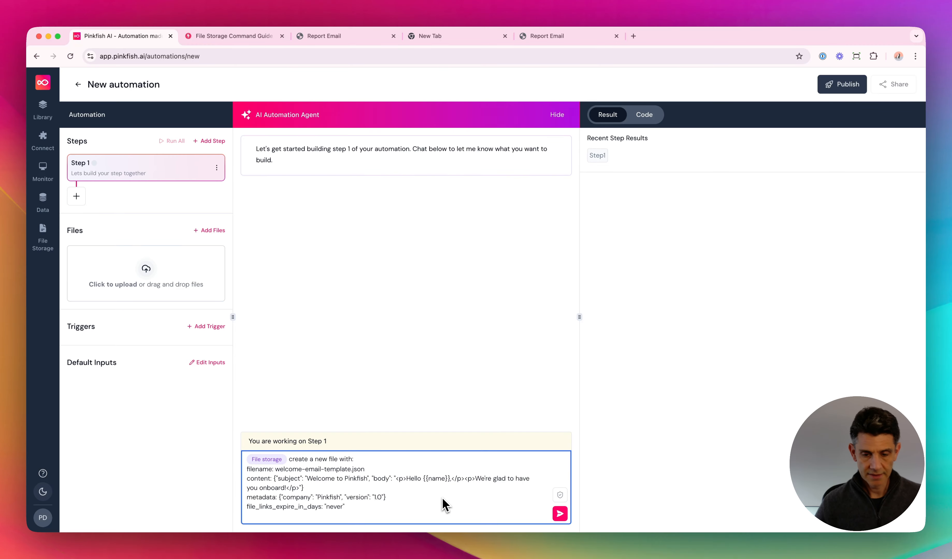
left_click(560, 513)
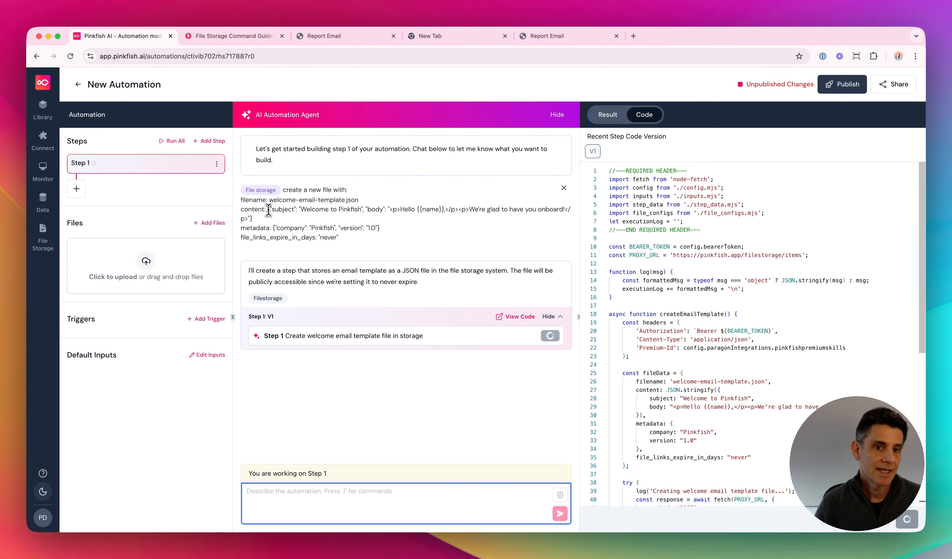
Review the content and filename in the submitted prompt, and run Step 1 to create the welcome email template file.
left_click_drag(269, 210, 289, 222)
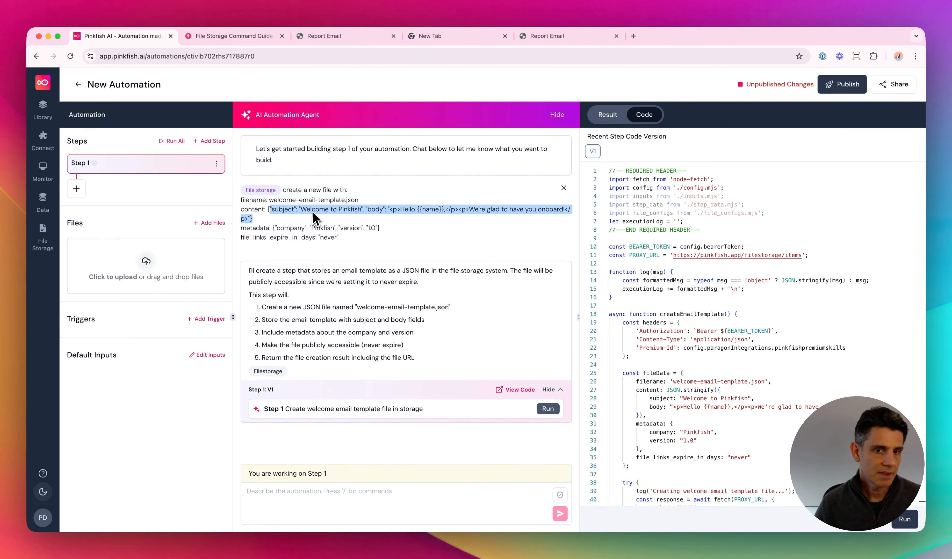
left_click(321, 226)
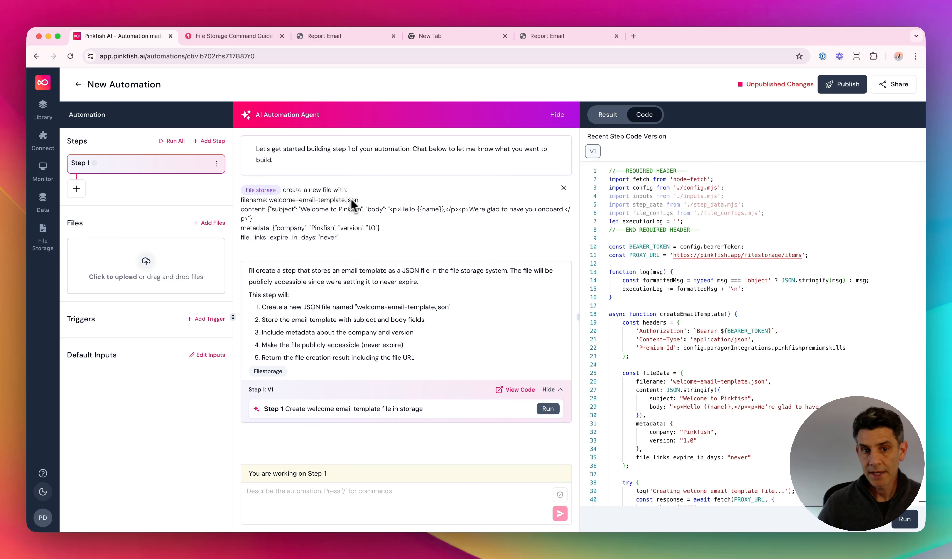
left_click_drag(358, 200, 291, 199)
left_click(265, 210)
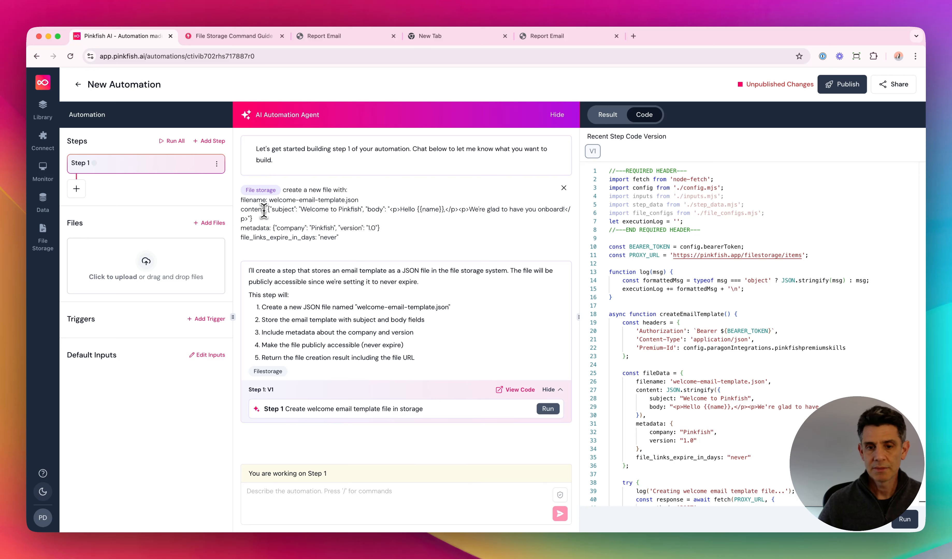
left_click(548, 408)
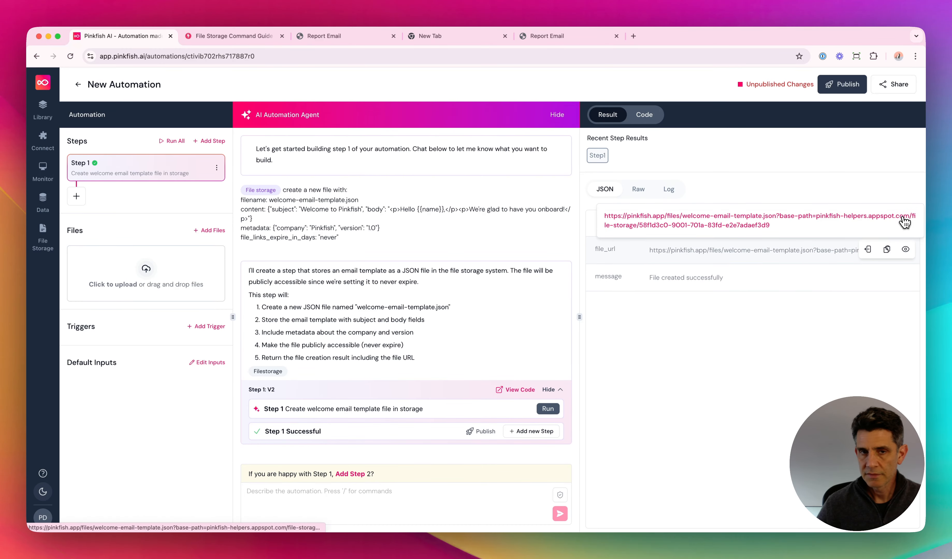
Open the result's file_url link and examine the subject and body in the stored JSON.
left_click(905, 226)
left_click_drag(435, 99, 23, 85)
left_click(68, 109)
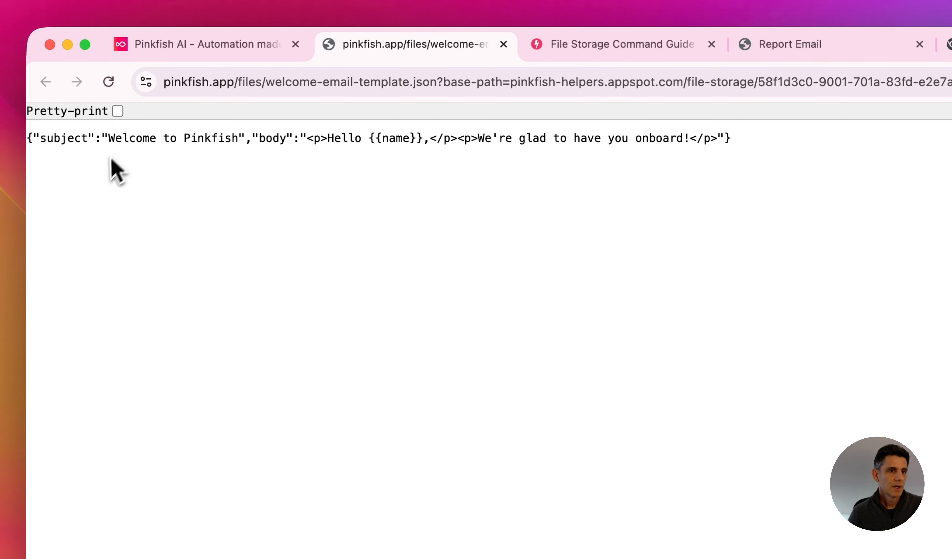
double_click(61, 139)
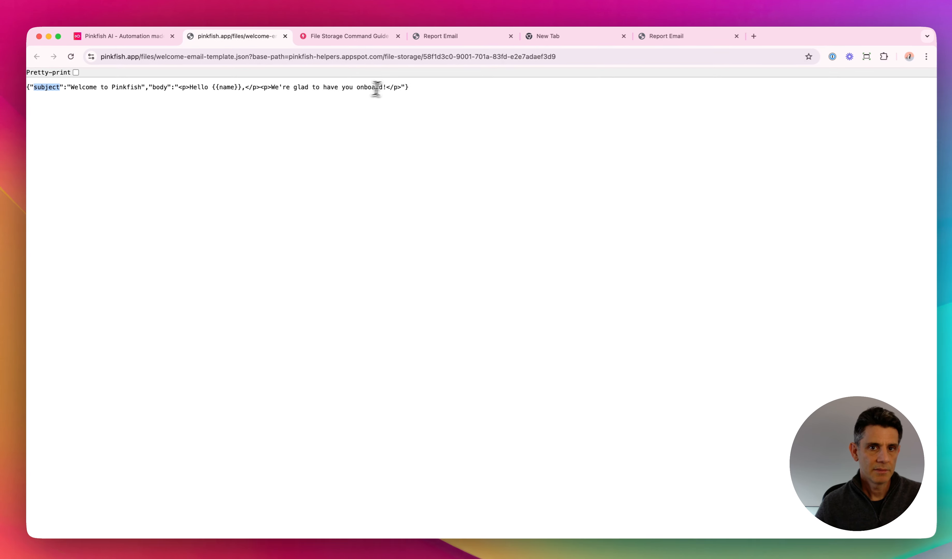
left_click_drag(403, 88, 179, 88)
left_click(193, 105)
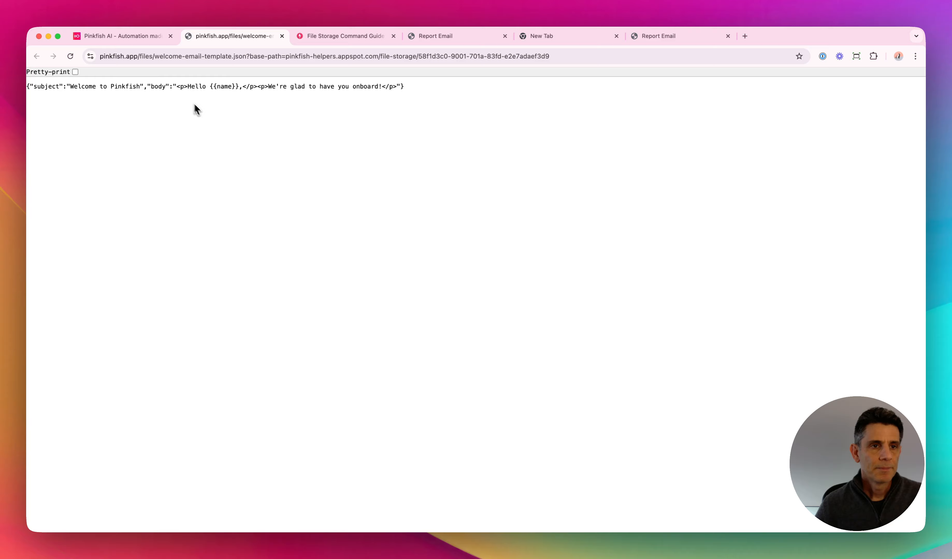
View the details of welcome-email-template.json in file storage, examine its retrieve tip, and close the details.
left_click(132, 39)
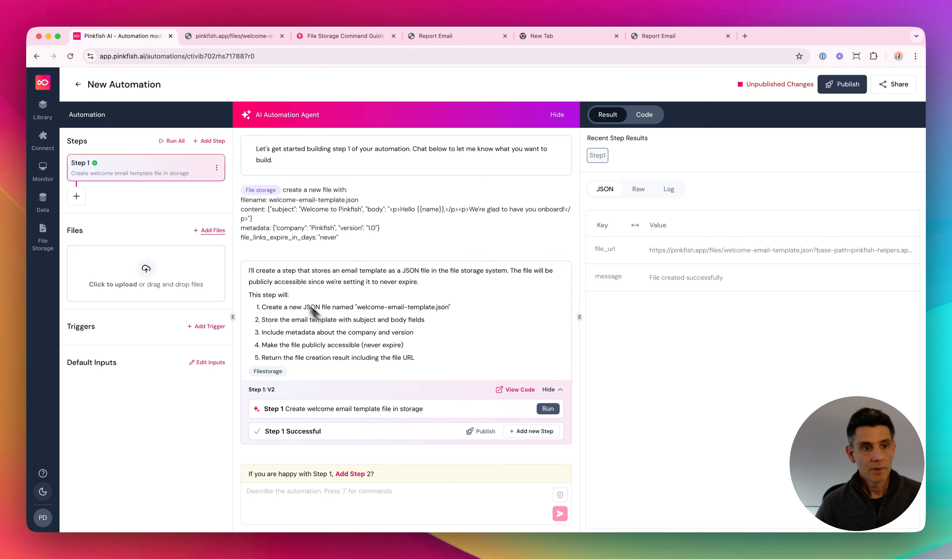
left_click(45, 231)
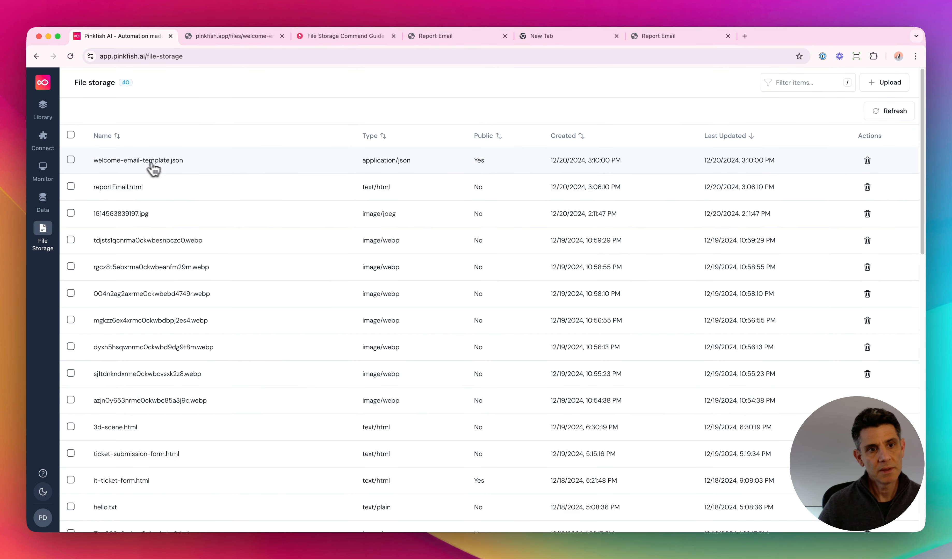
left_click(197, 165)
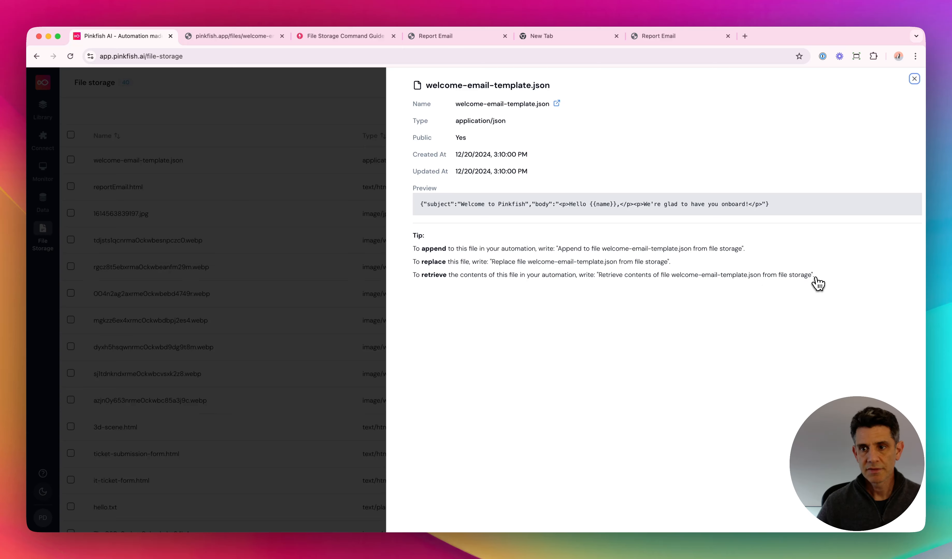
left_click_drag(815, 277, 600, 277)
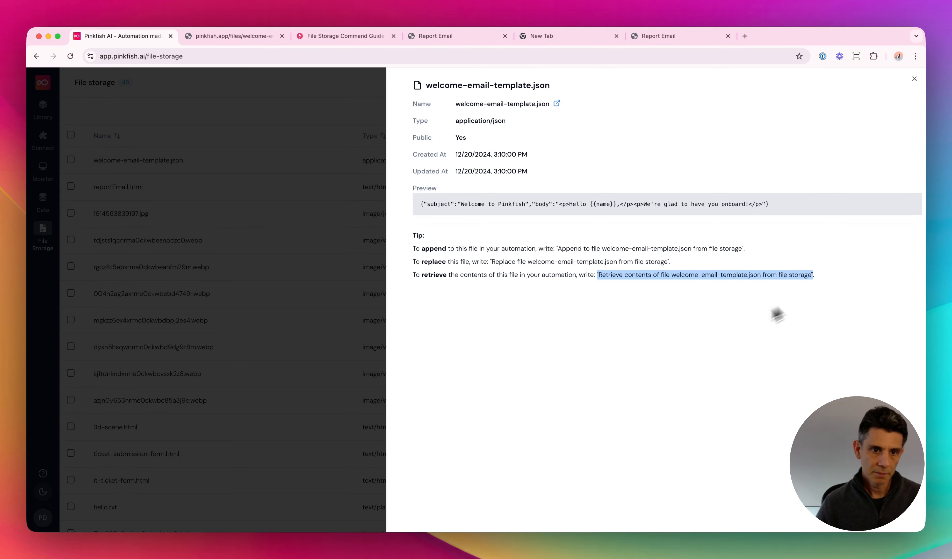
left_click(295, 304)
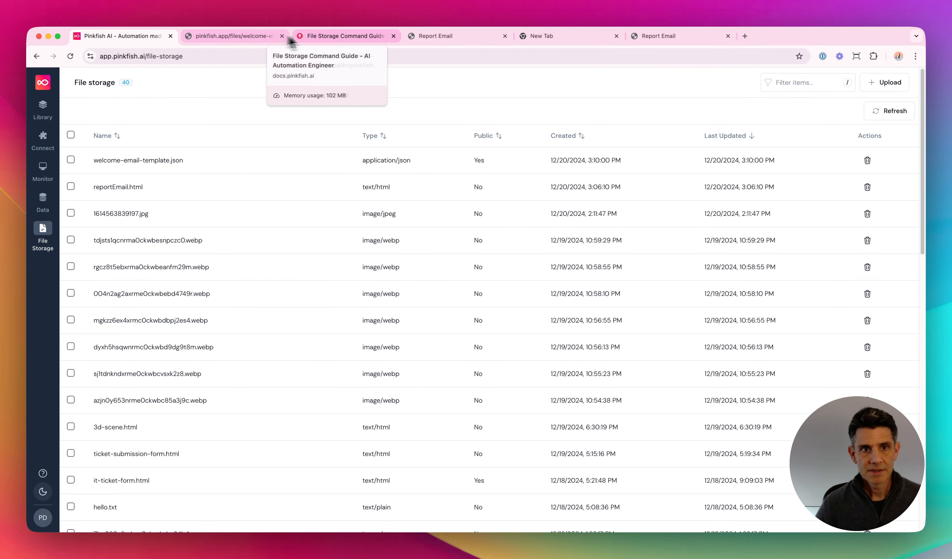
Read through the File Storage Command Guide from Command Options to the creating, updating and reading examples under Managing Files.
left_click(346, 42)
scroll(373, 307, "down", 3)
scroll(371, 351, "down", 8)
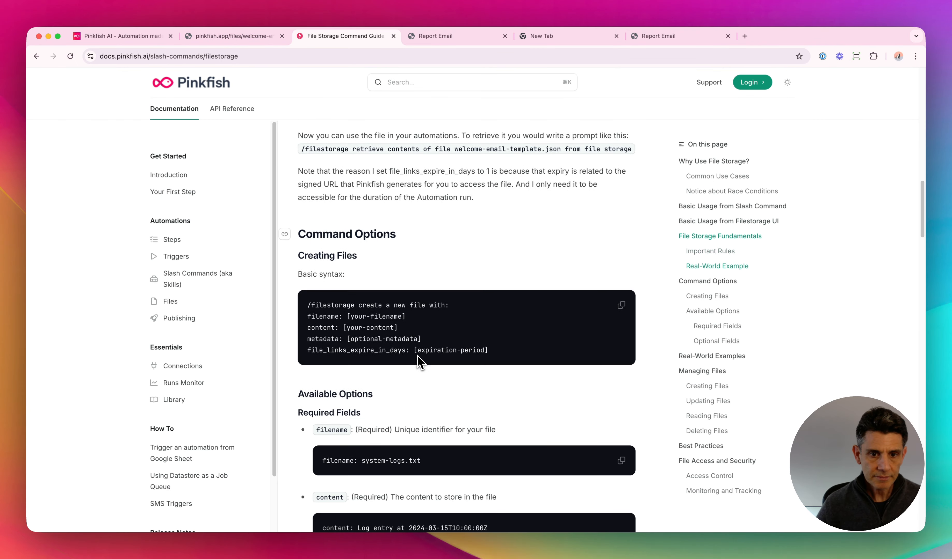
scroll(396, 352, "down", 15)
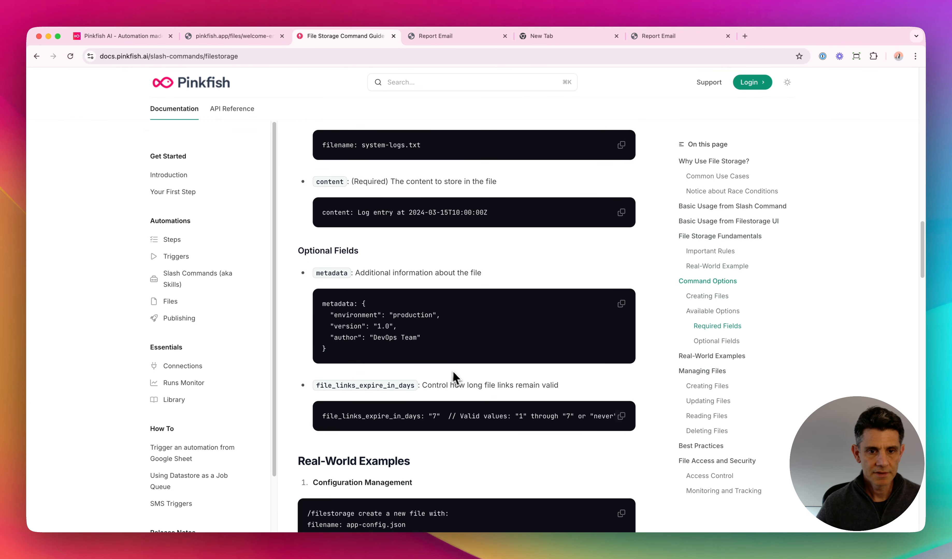
scroll(457, 374, "down", 11)
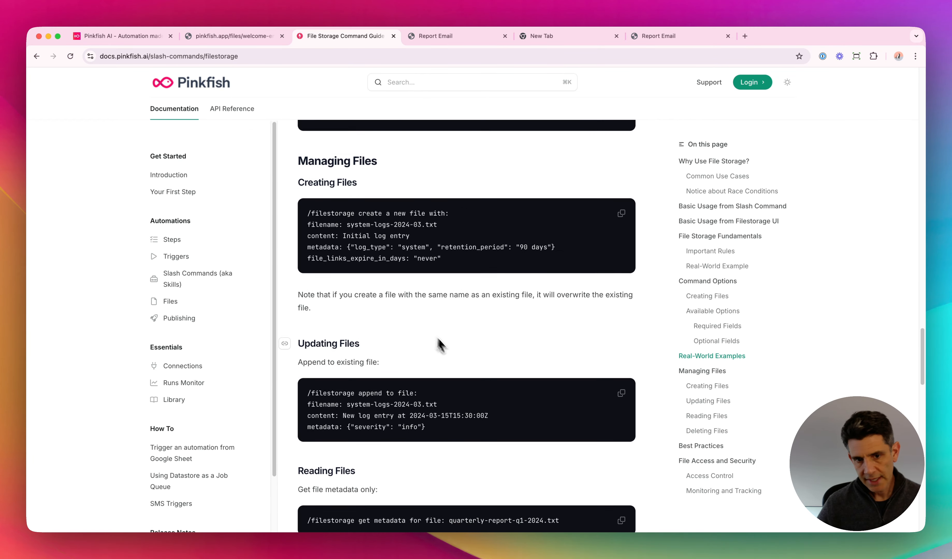
scroll(455, 348, "down", 7)
scroll(453, 338, "up", 4)
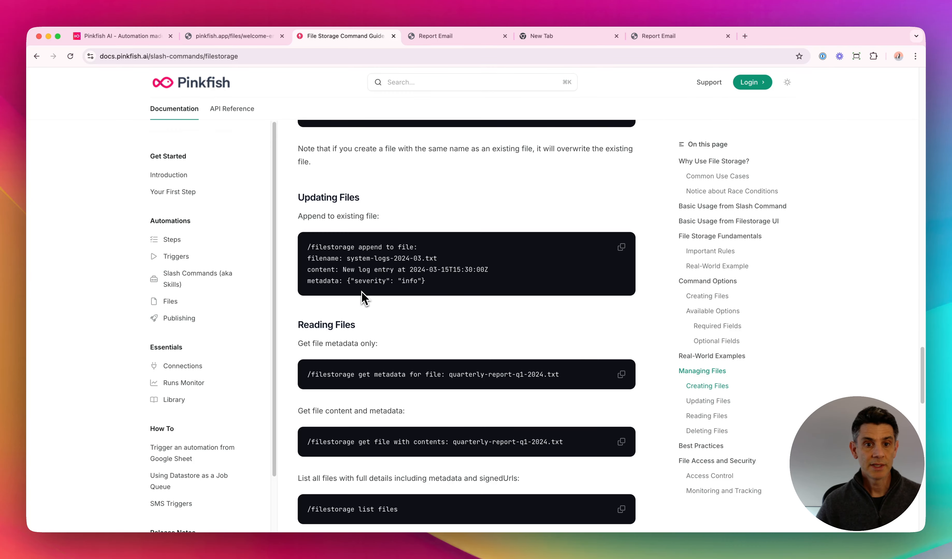
scroll(361, 292, "up", 3)
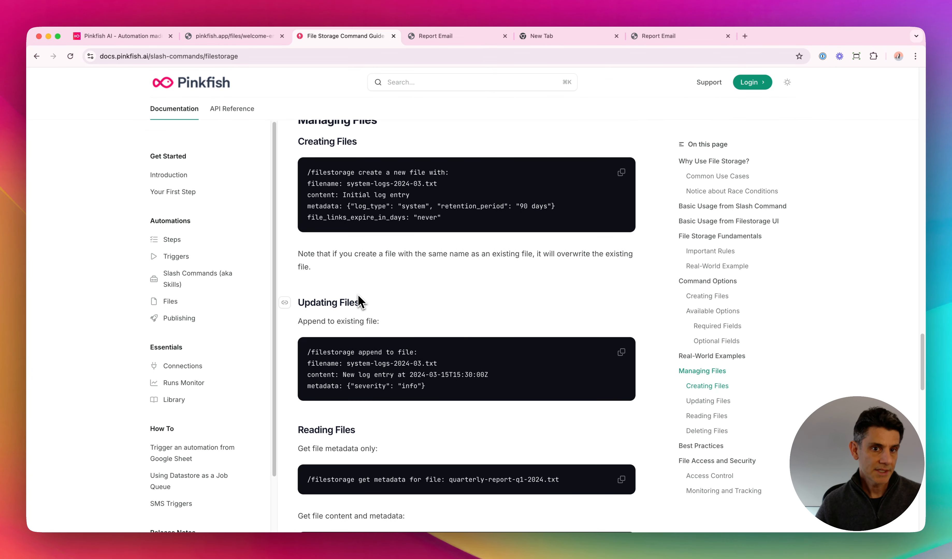
scroll(358, 295, "up", 1)
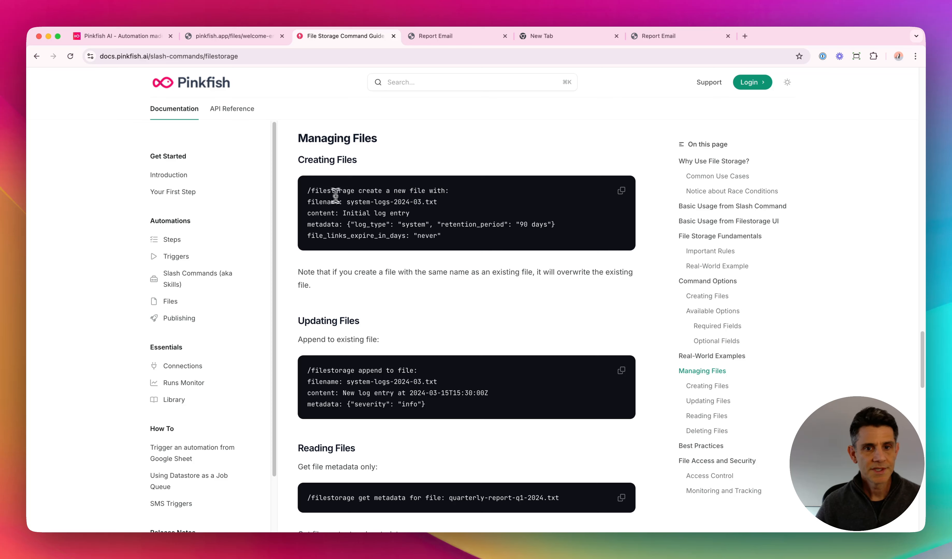
Highlight the filename in the Creating Files example and the word "append" in the Updating Files example of the guide.
left_click_drag(434, 203, 367, 201)
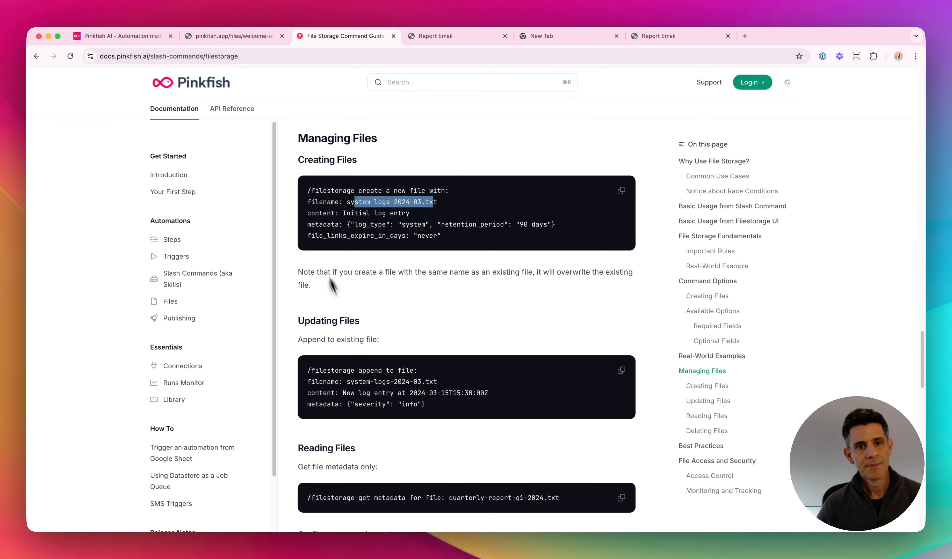
scroll(370, 226, "down", 3)
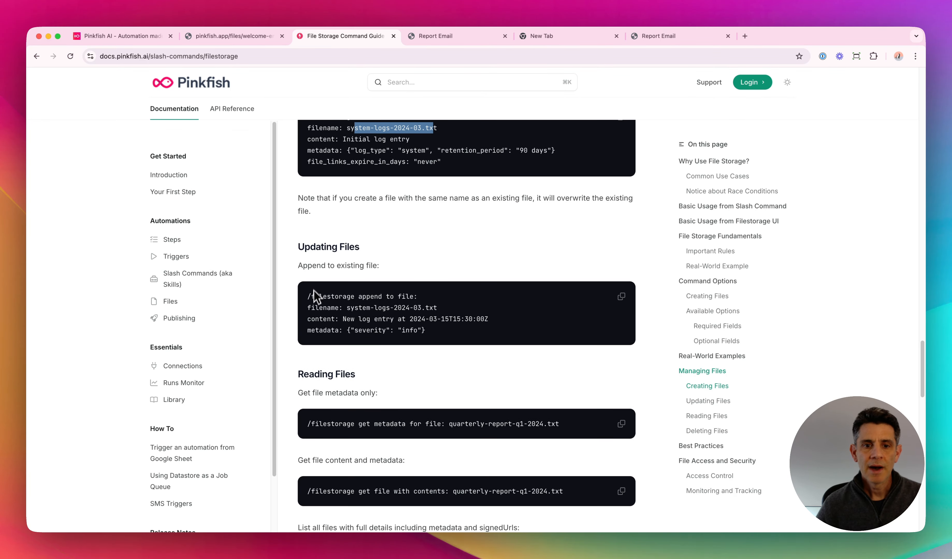
double_click(372, 298)
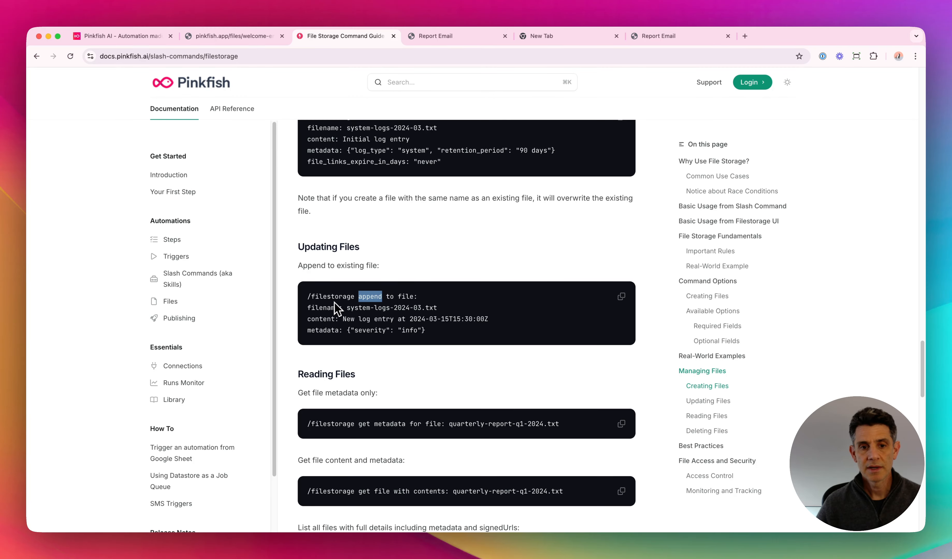
Read the Reading Files and Deleting Files command examples, including getting metadata, getting contents, listing files, and deleting a file.
scroll(352, 368, "down", 7)
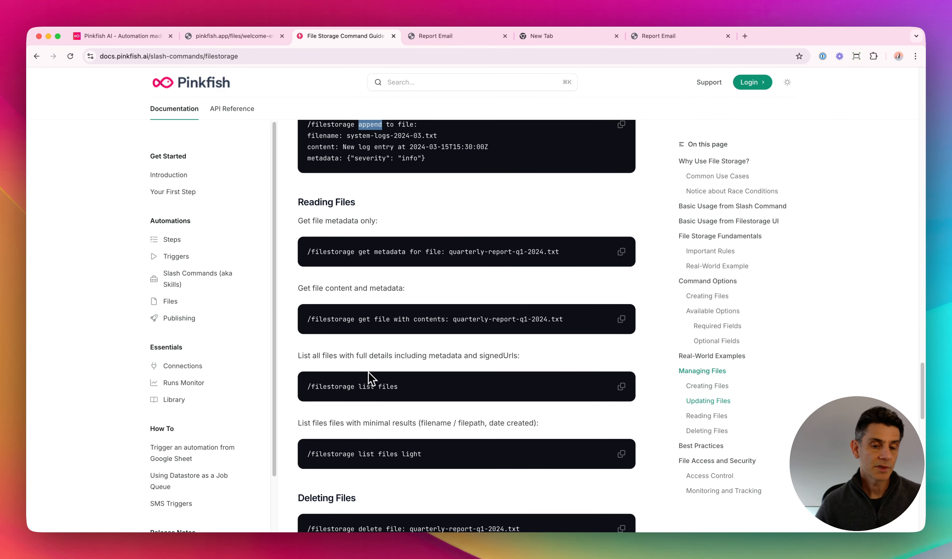
scroll(370, 378, "down", 1)
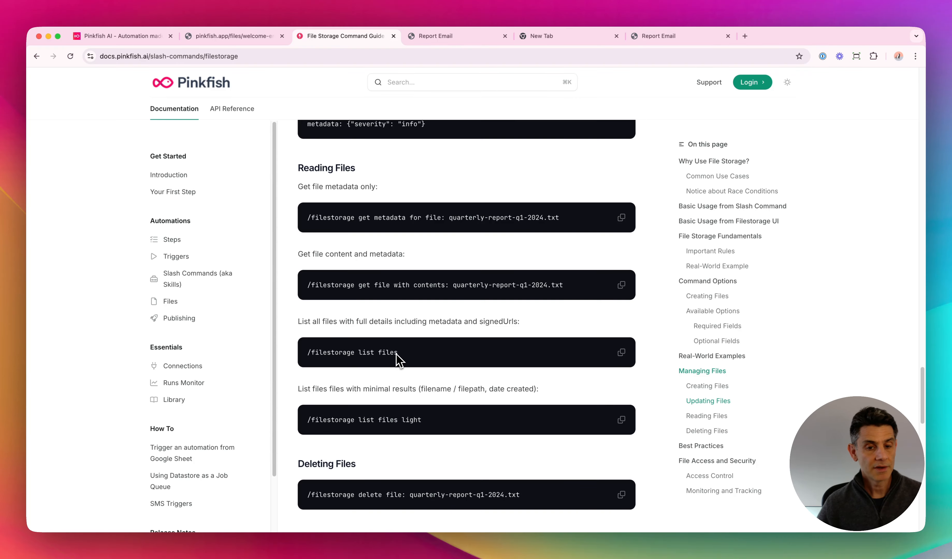
scroll(394, 354, "down", 1)
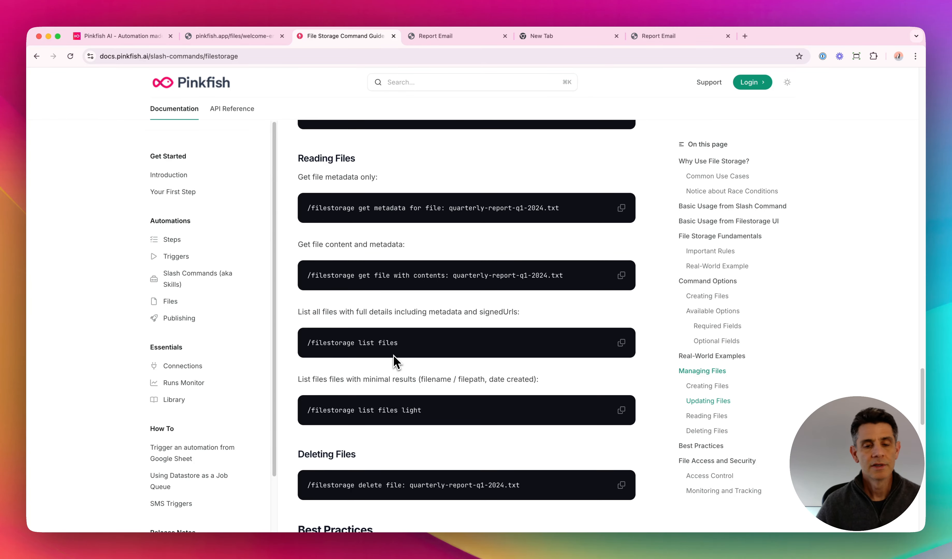
scroll(412, 344, "down", 1)
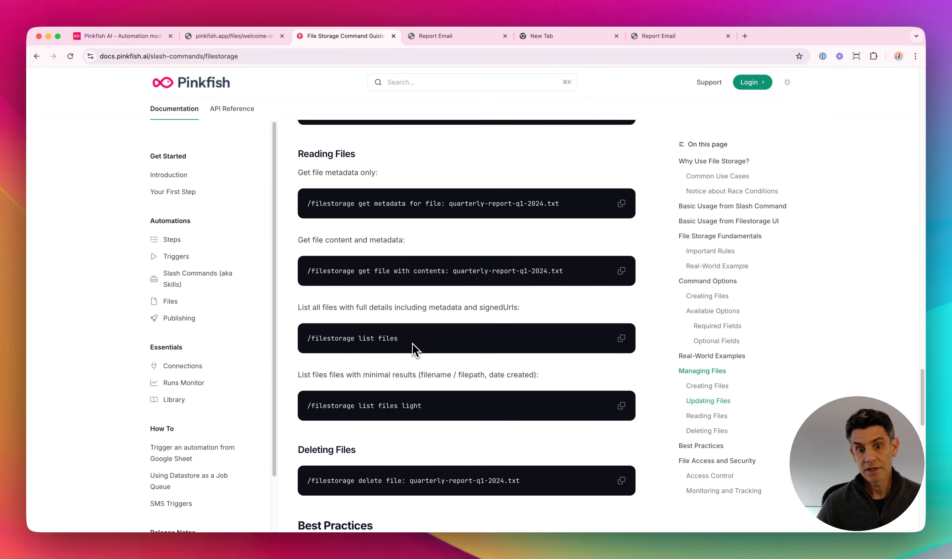
scroll(412, 348, "down", 5)
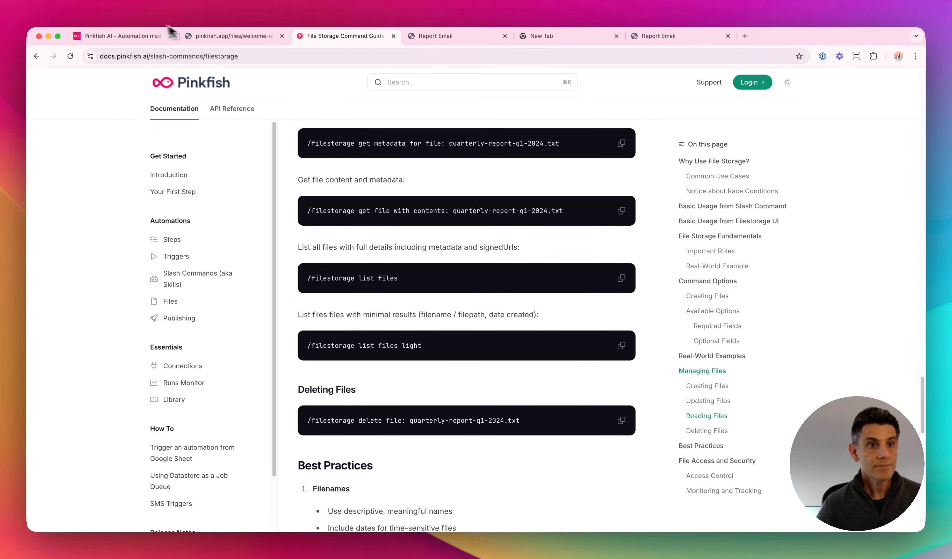
Check the file storage list, return to the File Storage Command Guide, and highlight the paragraph under Notice about Race Conditions.
left_click(130, 36)
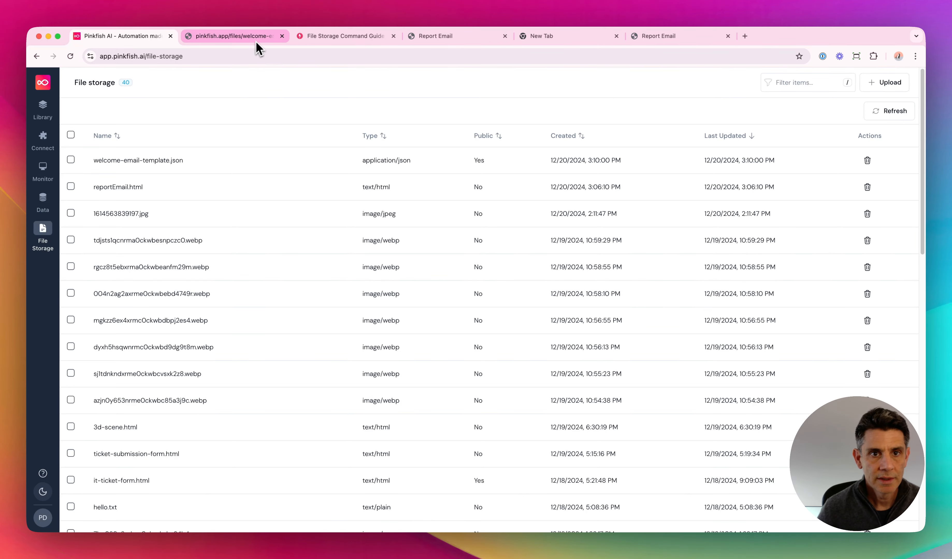
left_click(319, 36)
scroll(325, 234, "up", 5)
scroll(435, 257, "up", 15)
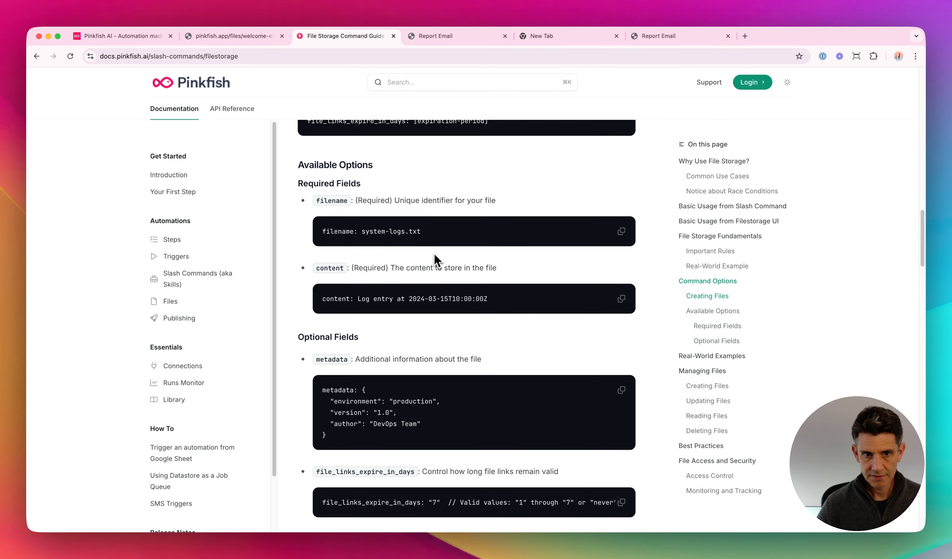
scroll(437, 259, "up", 10)
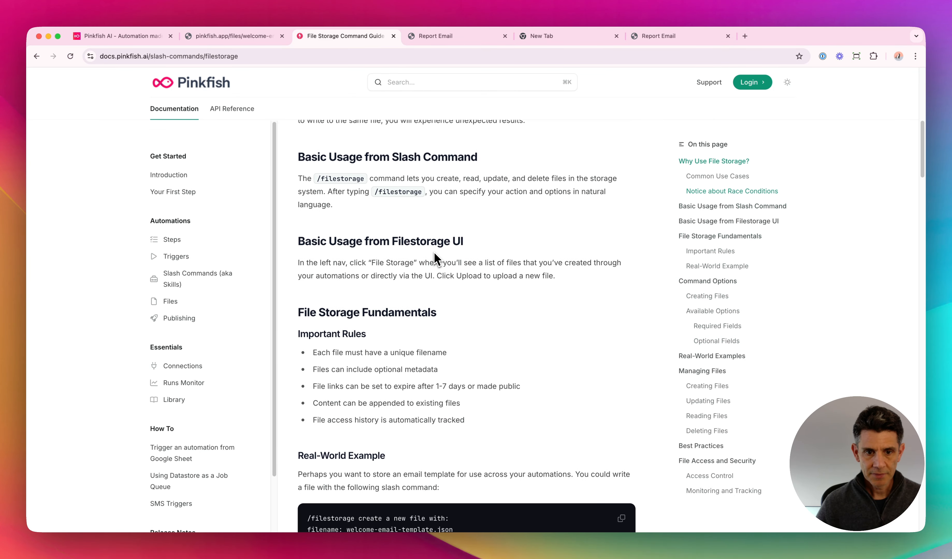
scroll(401, 370, "up", 10)
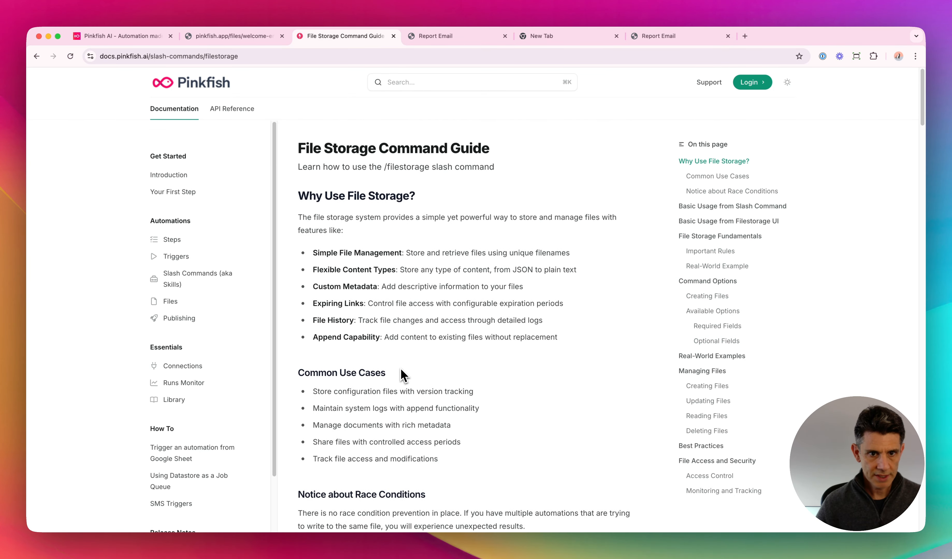
scroll(401, 369, "down", 5)
left_click_drag(531, 368, 308, 341)
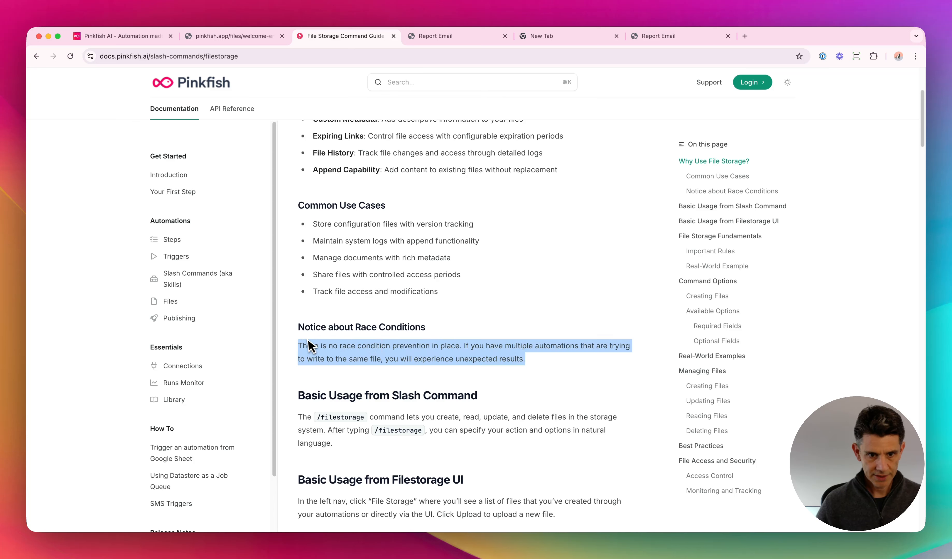